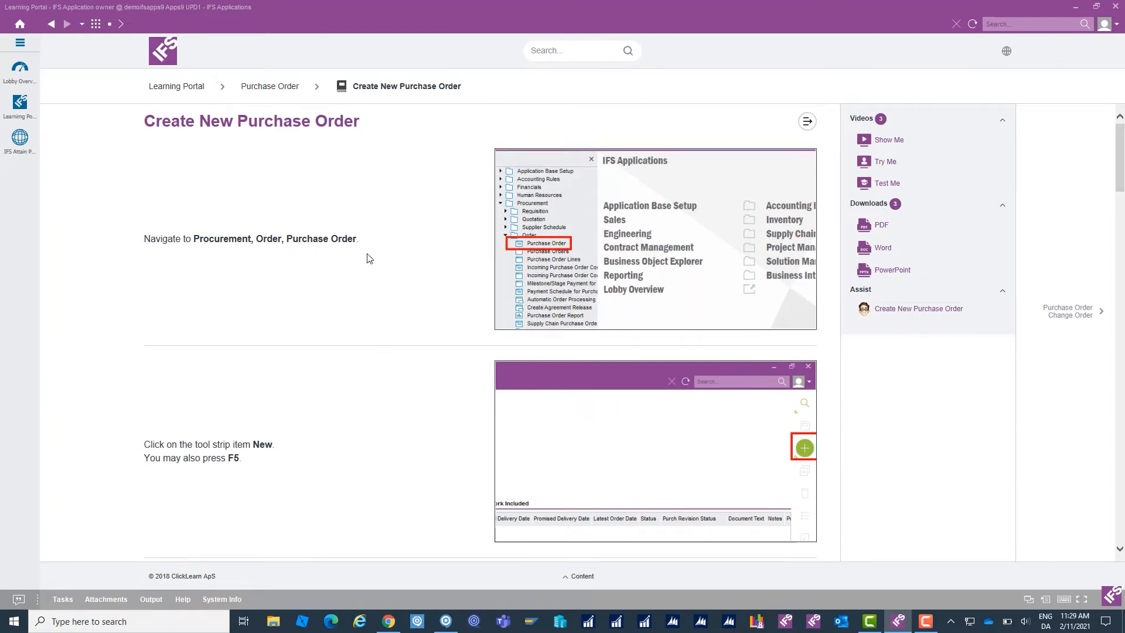
Review the Create New Purchase Order guide's written steps, and open and browse its PowerPoint version.
scroll(412, 263, "down", 3)
scroll(412, 262, "down", 12)
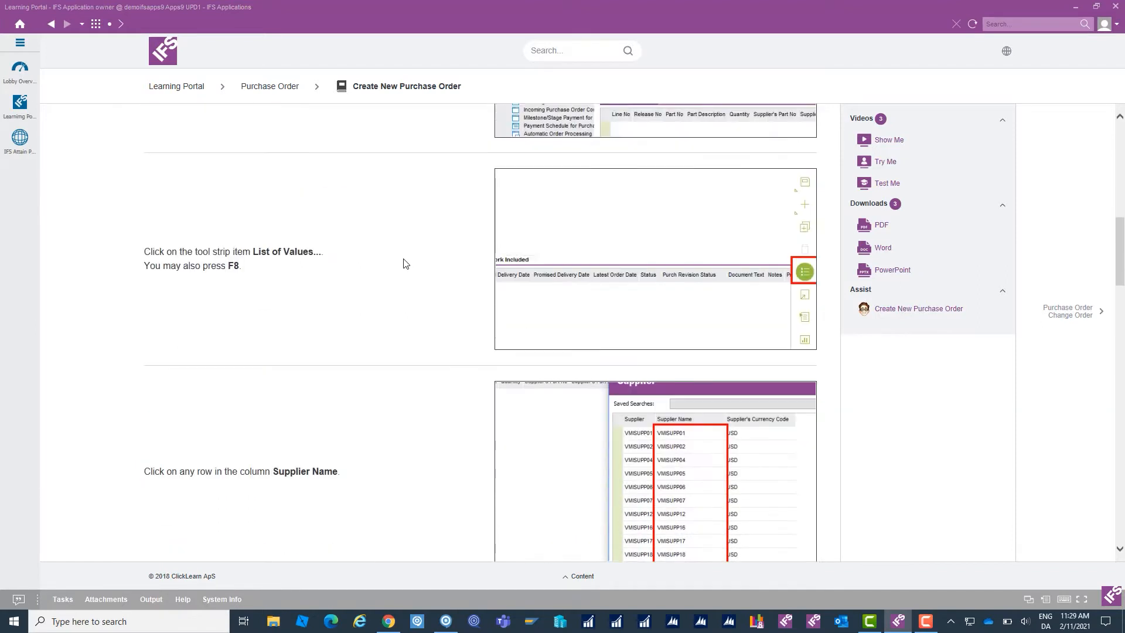
scroll(407, 263, "down", 3)
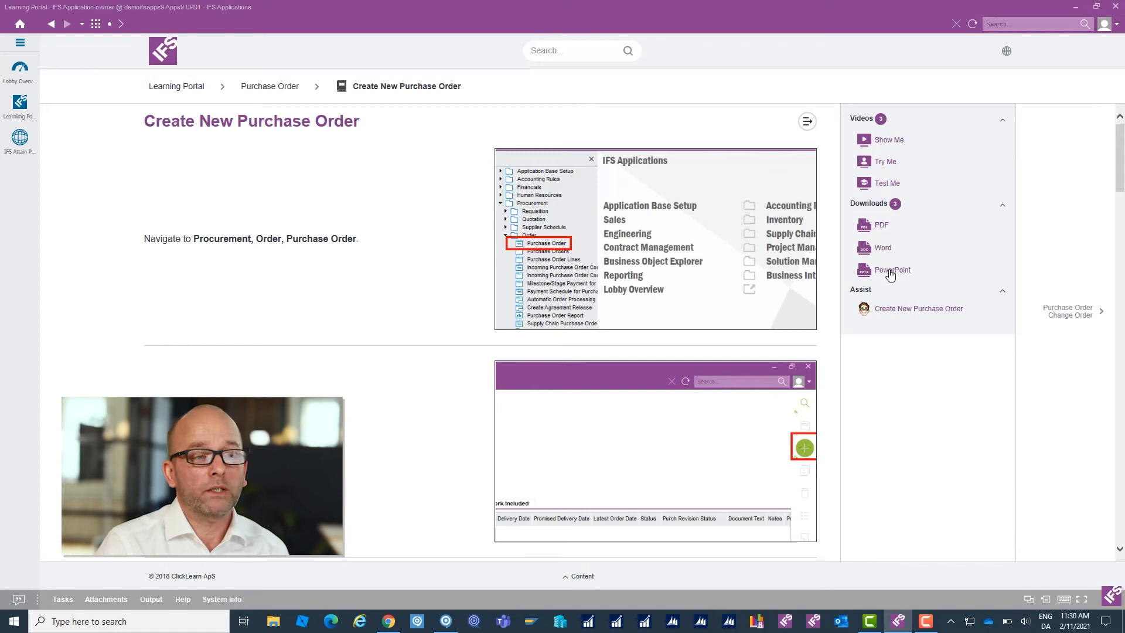
left_click(891, 270)
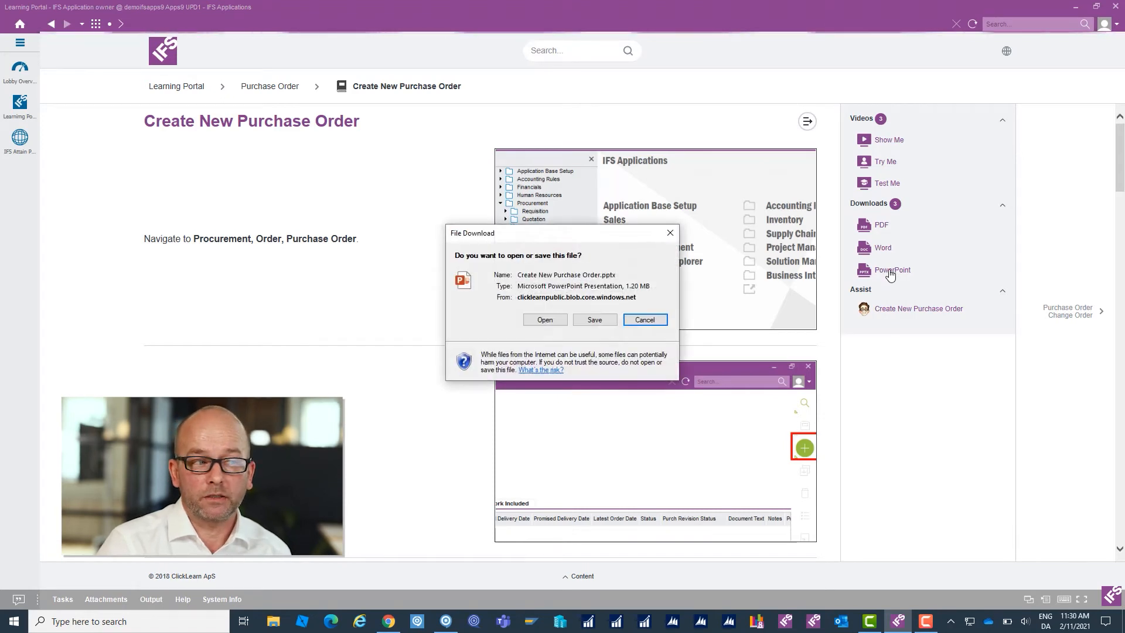
left_click(542, 320)
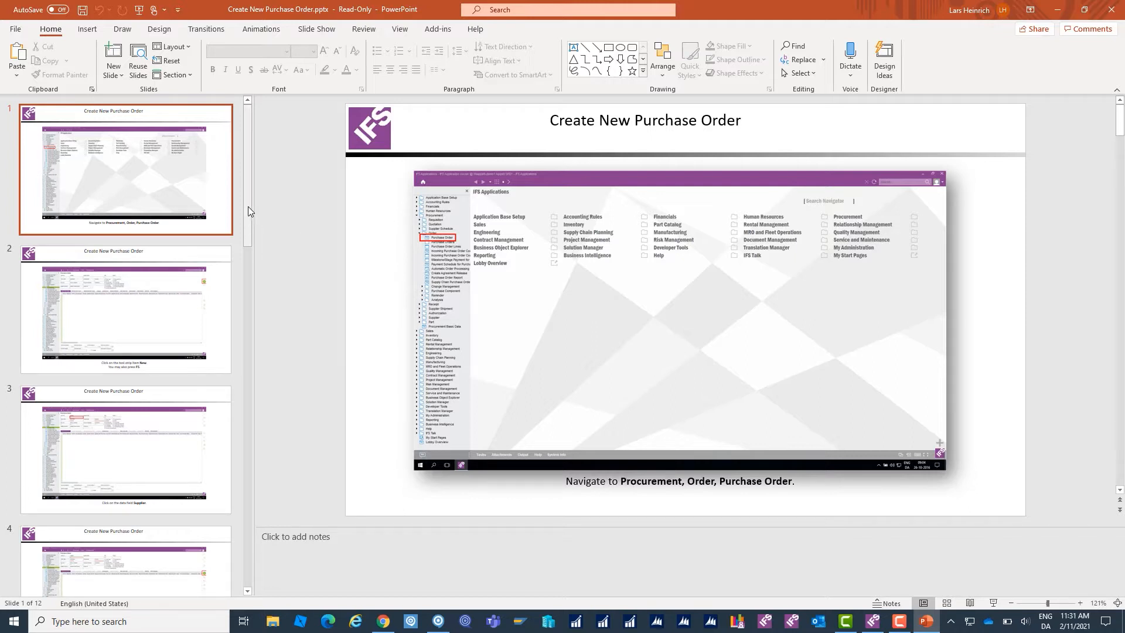
left_click_drag(247, 203, 238, 385)
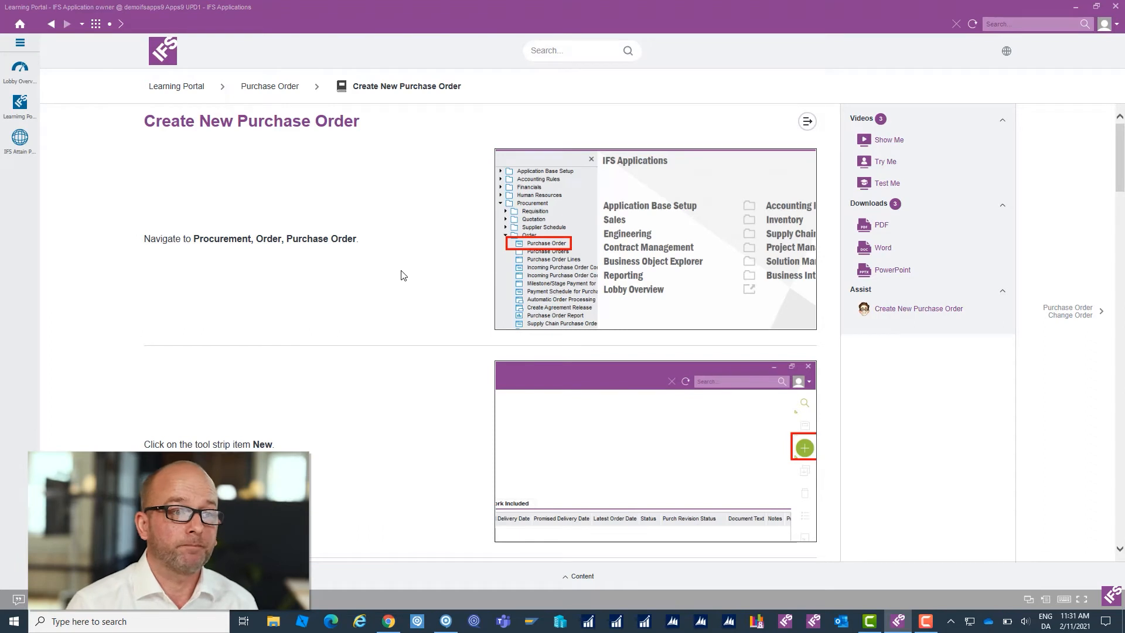
Play and close the guide's Show Me video, and start its Try Me simulation.
left_click(886, 141)
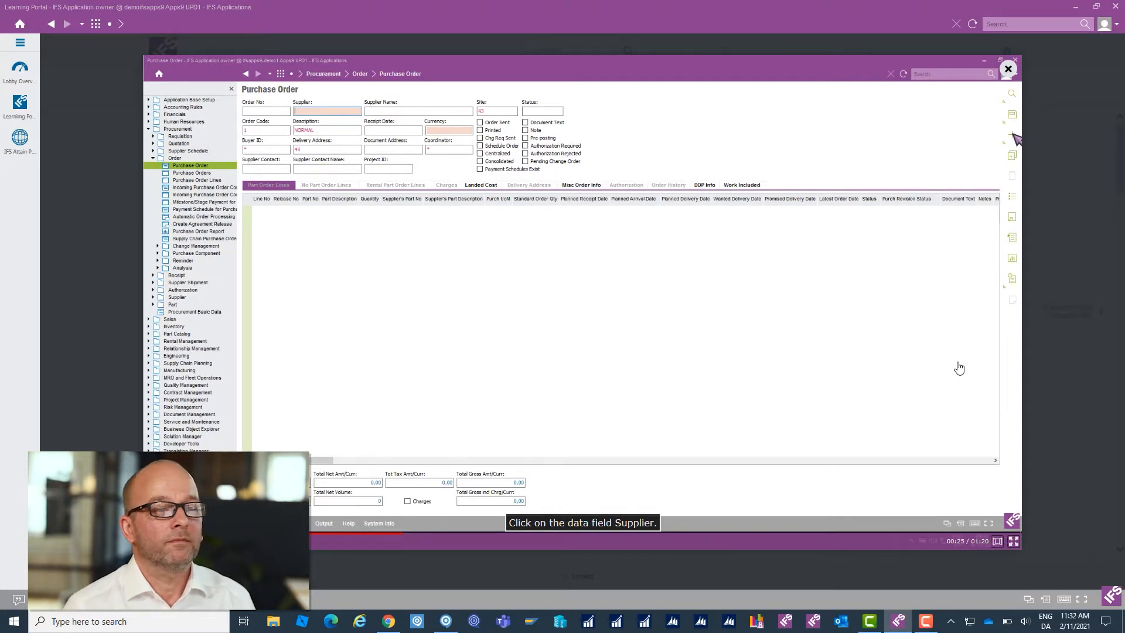
left_click(1009, 69)
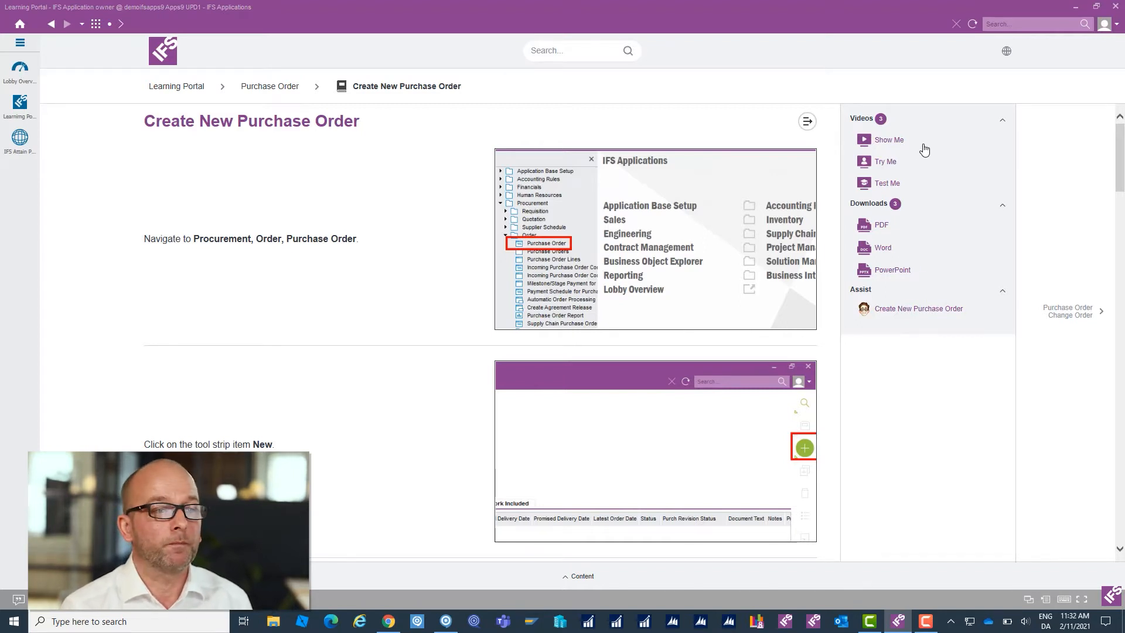
left_click(885, 164)
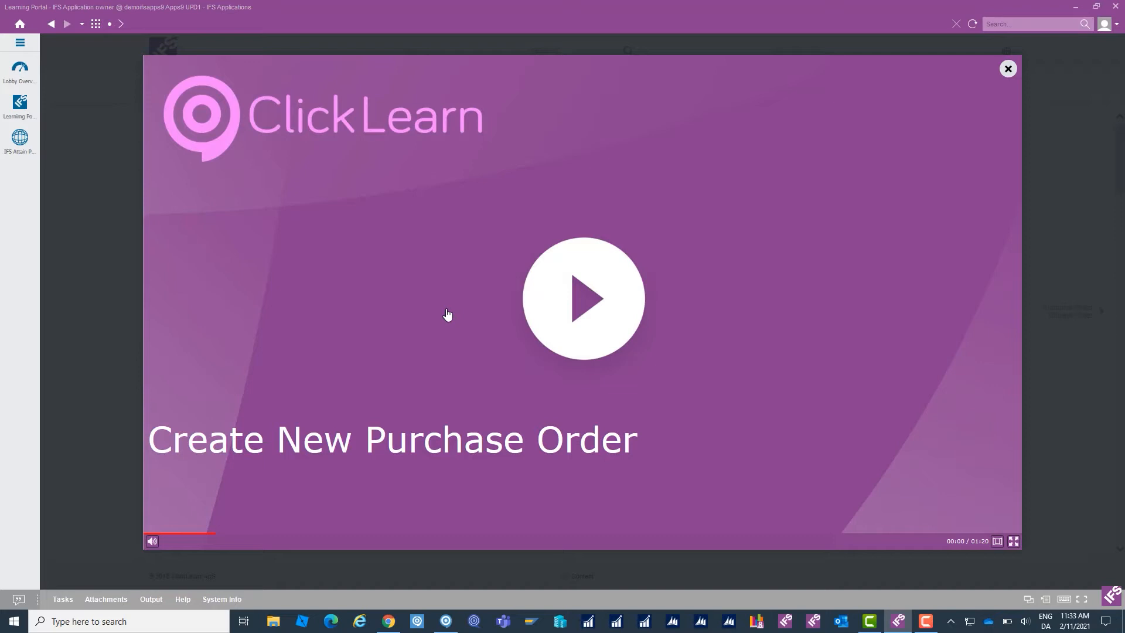
left_click(583, 315)
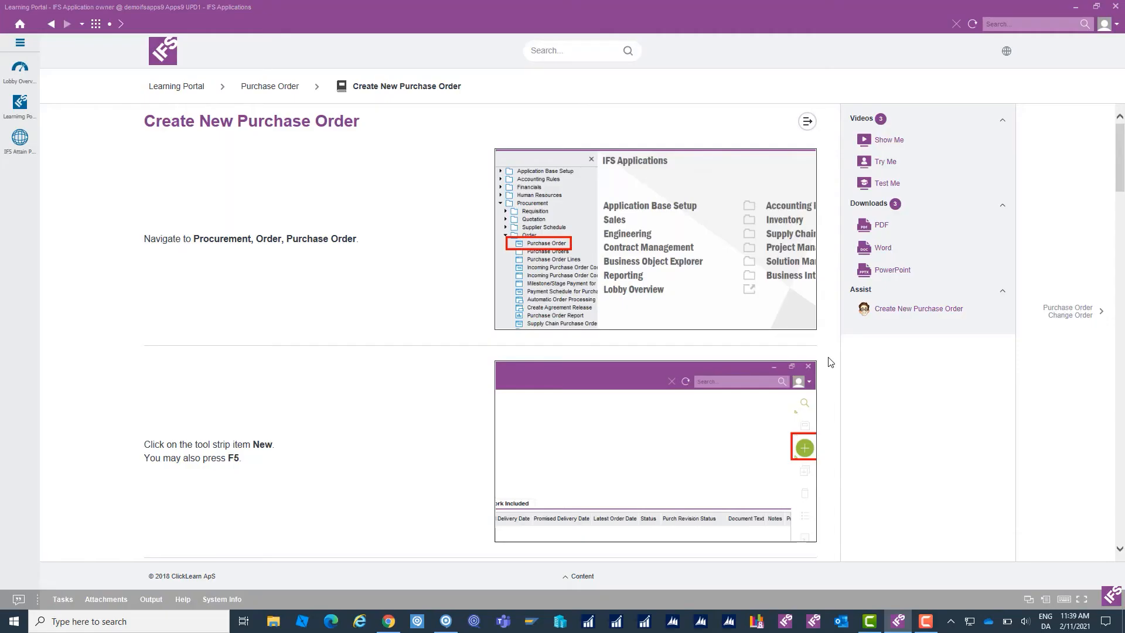
Launch the Create New Purchase Order assistant and follow its instruction to open Procurement, Order, Purchase Order.
left_click(905, 309)
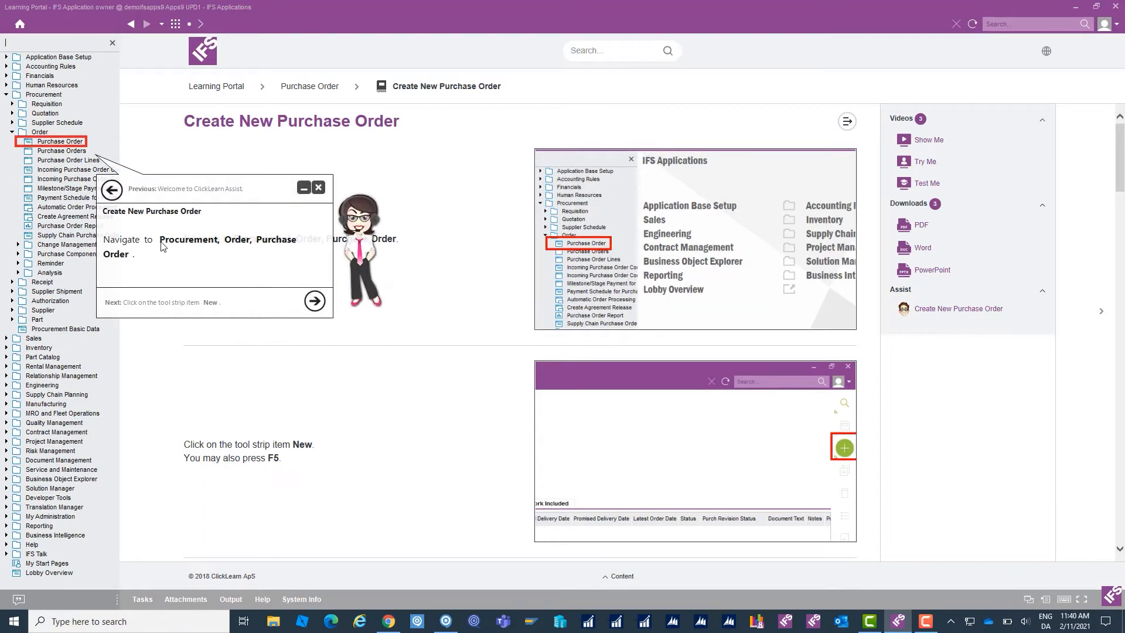
left_click(49, 144)
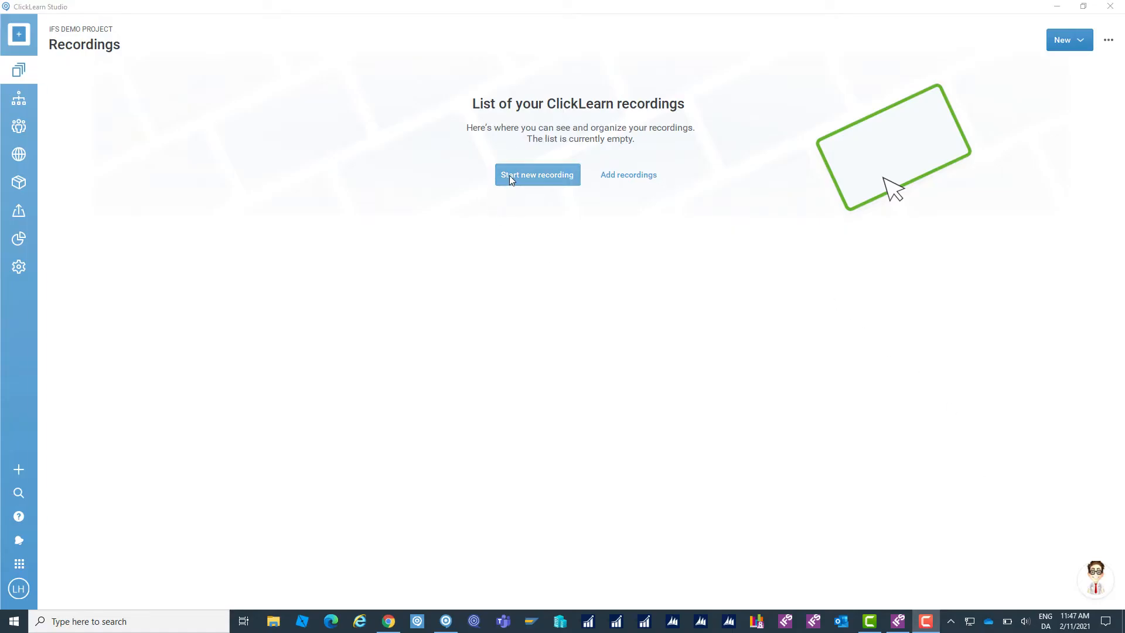
In ClickLearn Studio, create a recording named "Validate Account Information" and start capturing in Automatic mode.
left_click(510, 177)
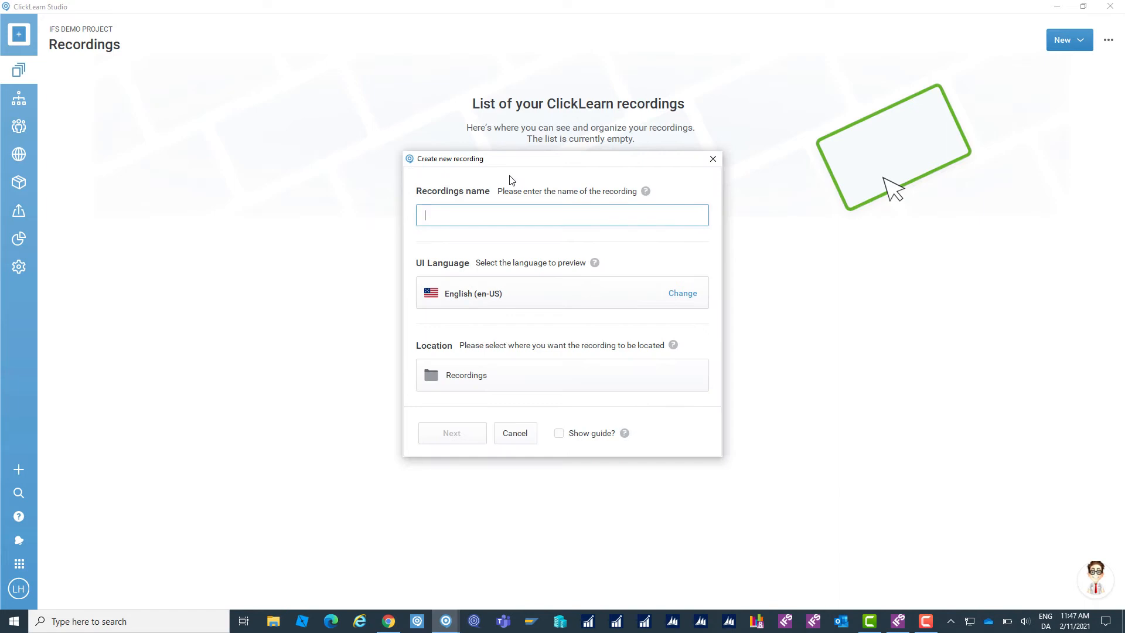
type("Validate Account Information")
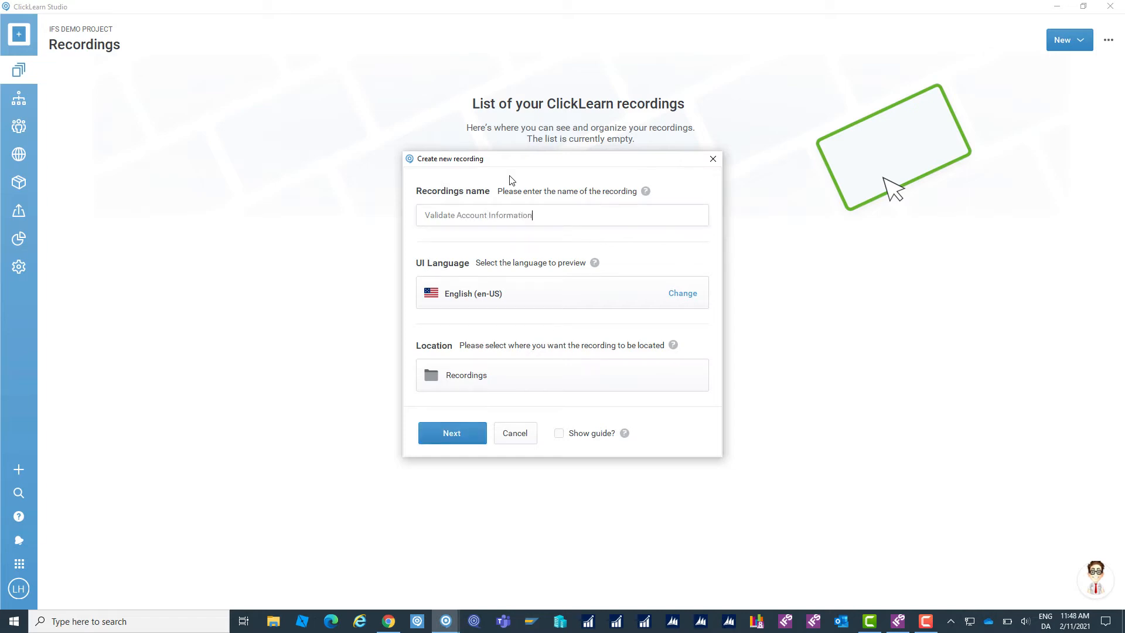
left_click(467, 433)
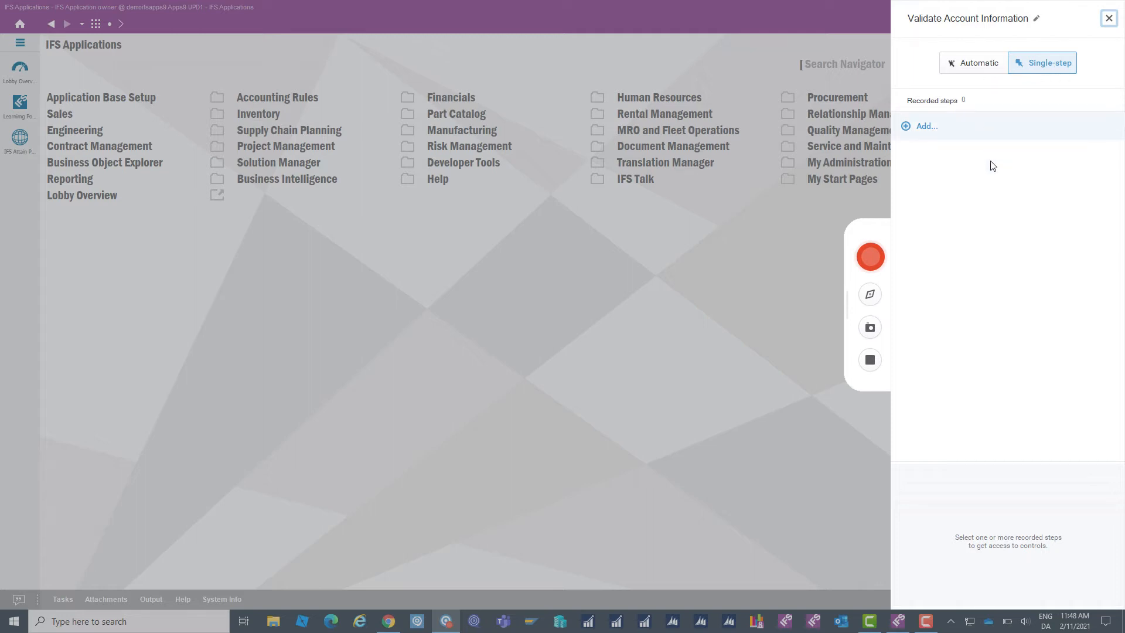
left_click(978, 68)
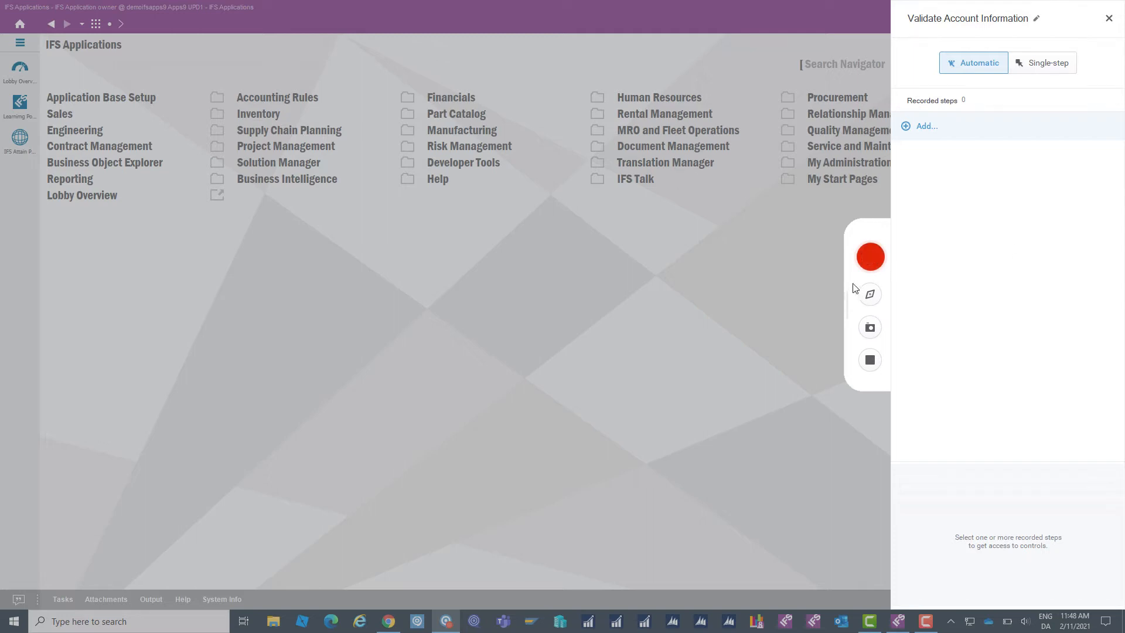
left_click(870, 258)
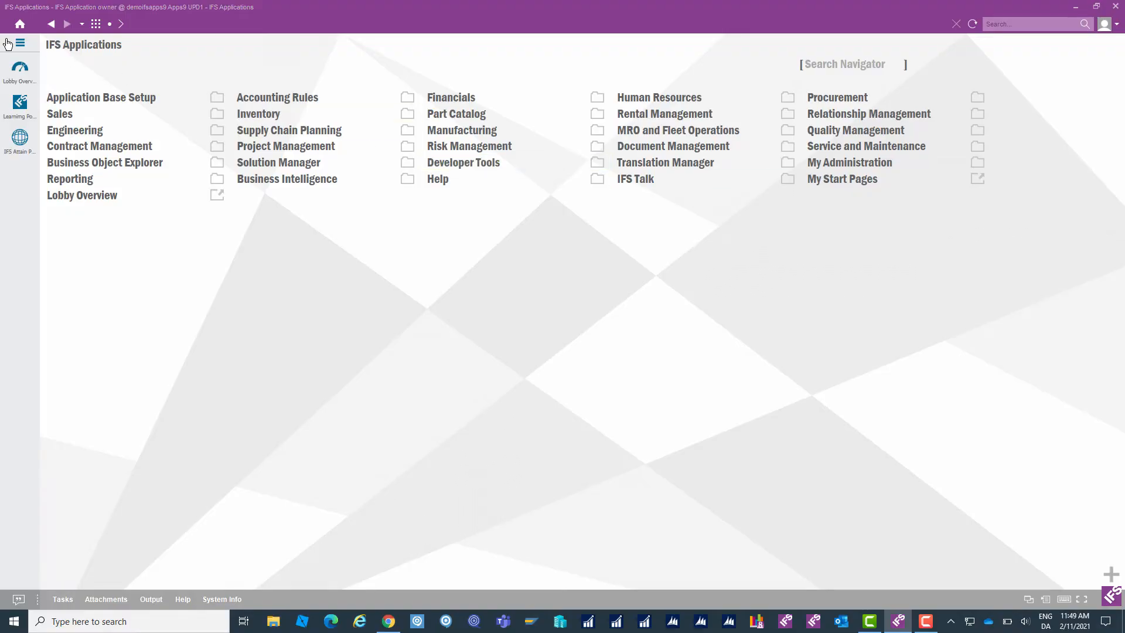
In IFS Applications, open Companies under Application Base Setup, Enterprise, Company in the navigator.
left_click(11, 43)
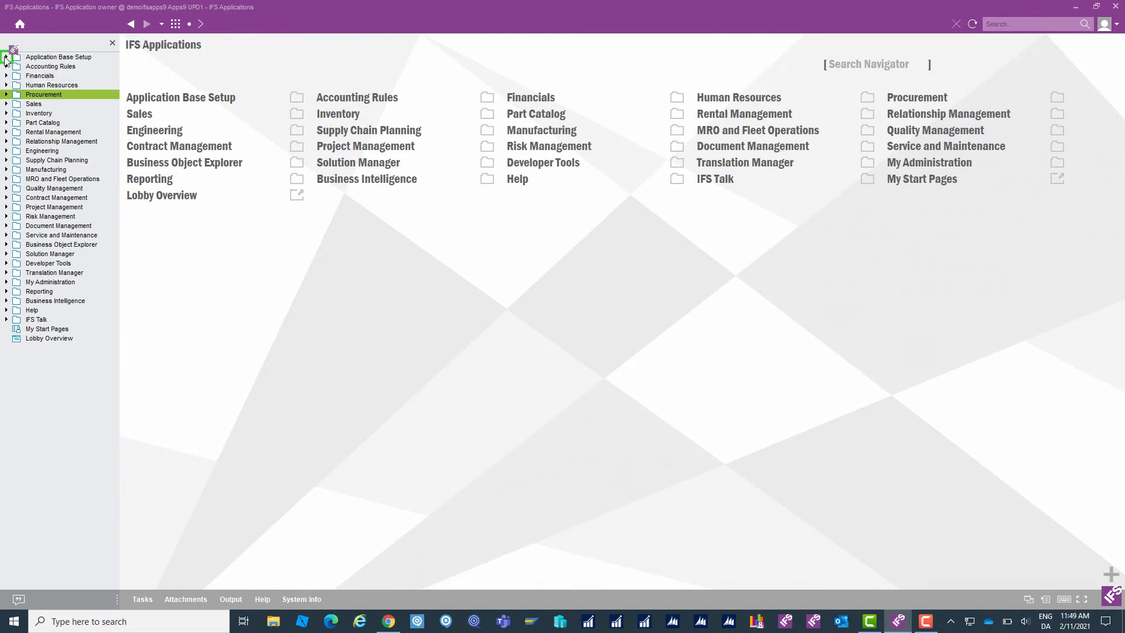
left_click(6, 58)
left_click(12, 66)
left_click(17, 76)
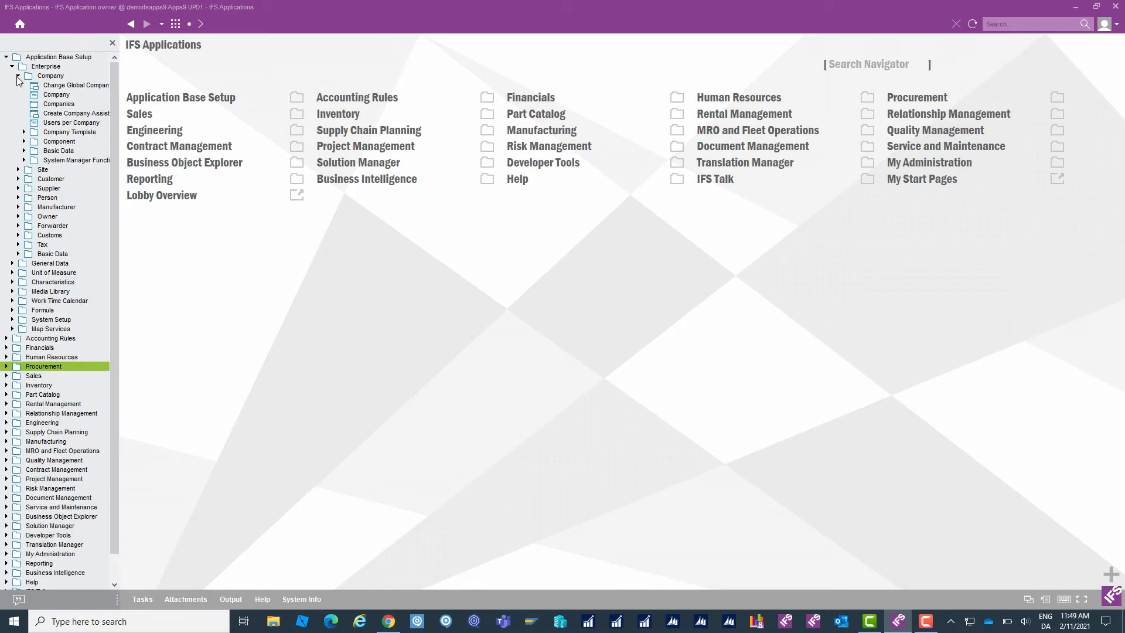
left_click(59, 104)
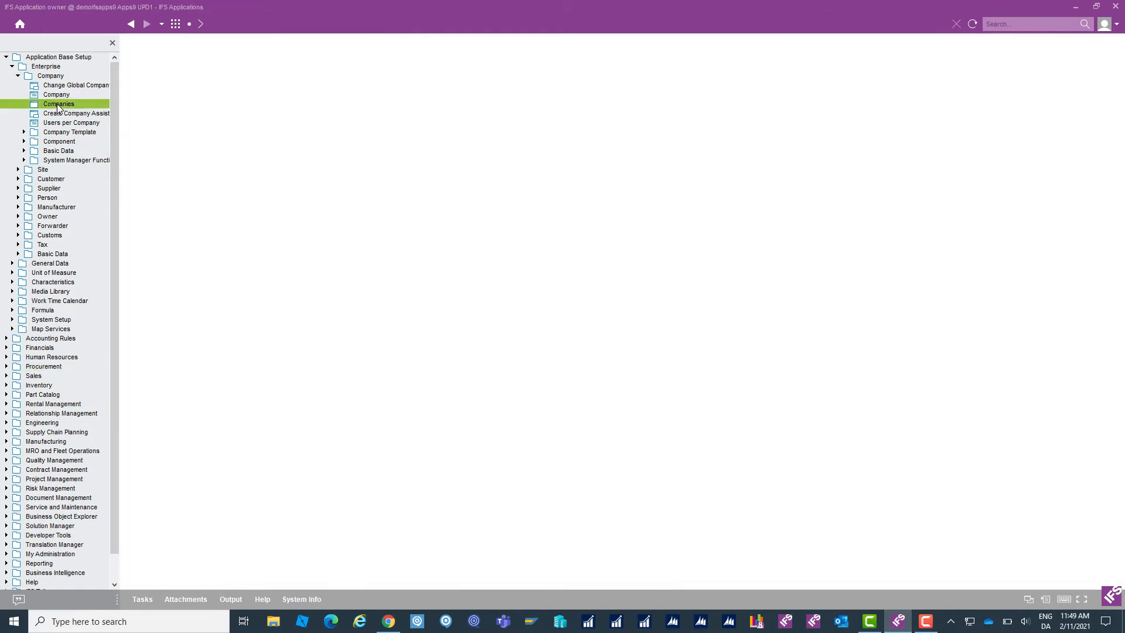
left_click(58, 104)
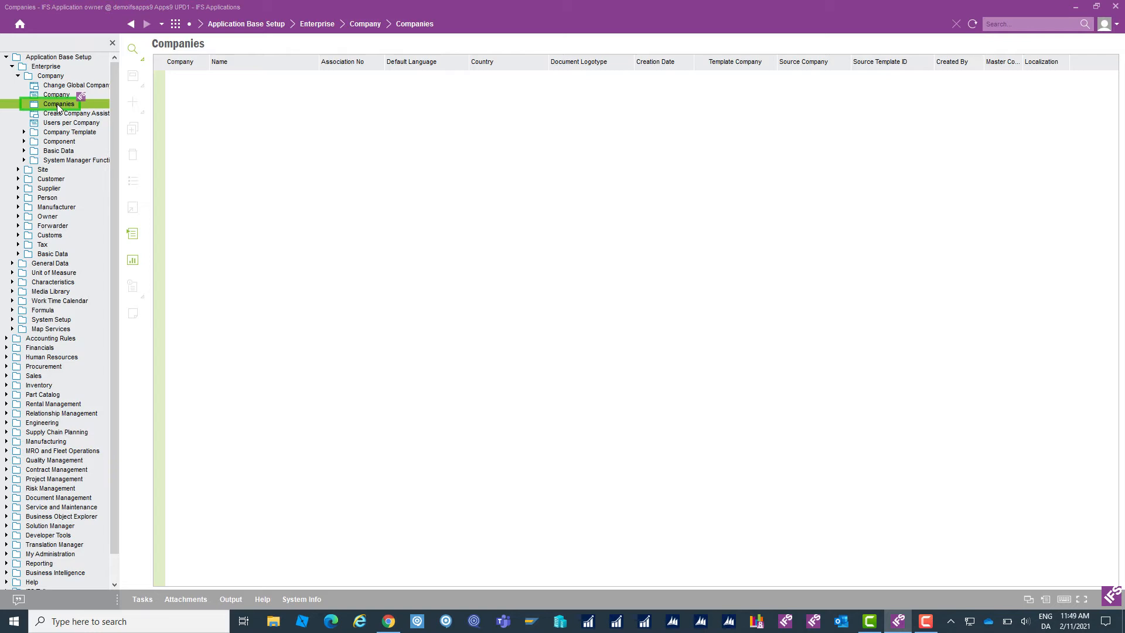
Populate the Companies list and open the details of company 10, IFS Racing USA.
left_click(132, 50)
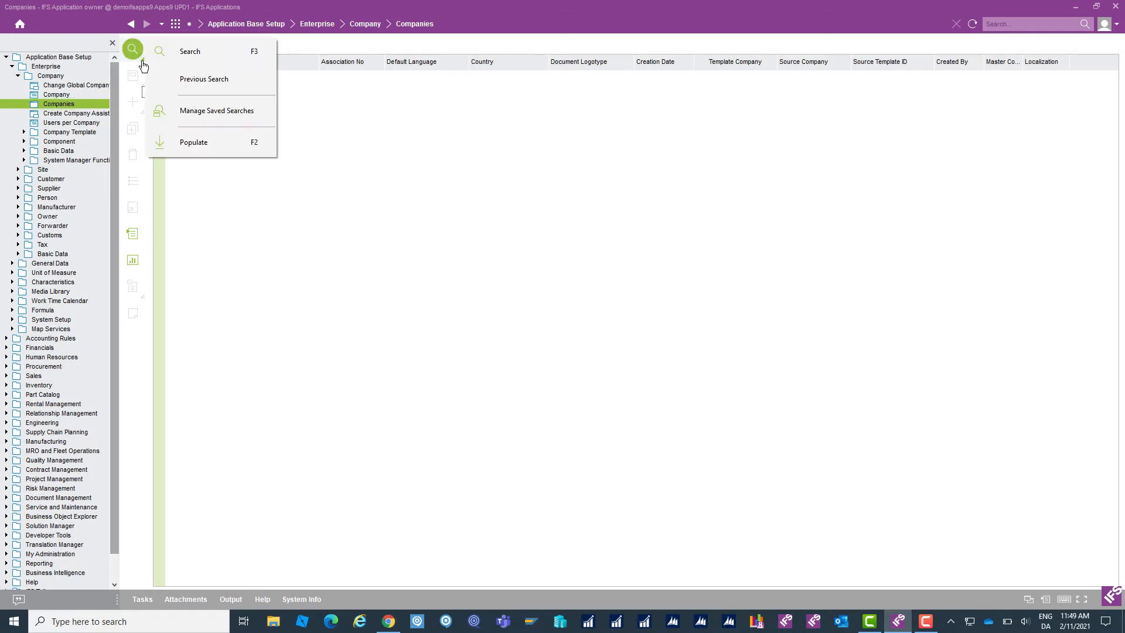
left_click(204, 146)
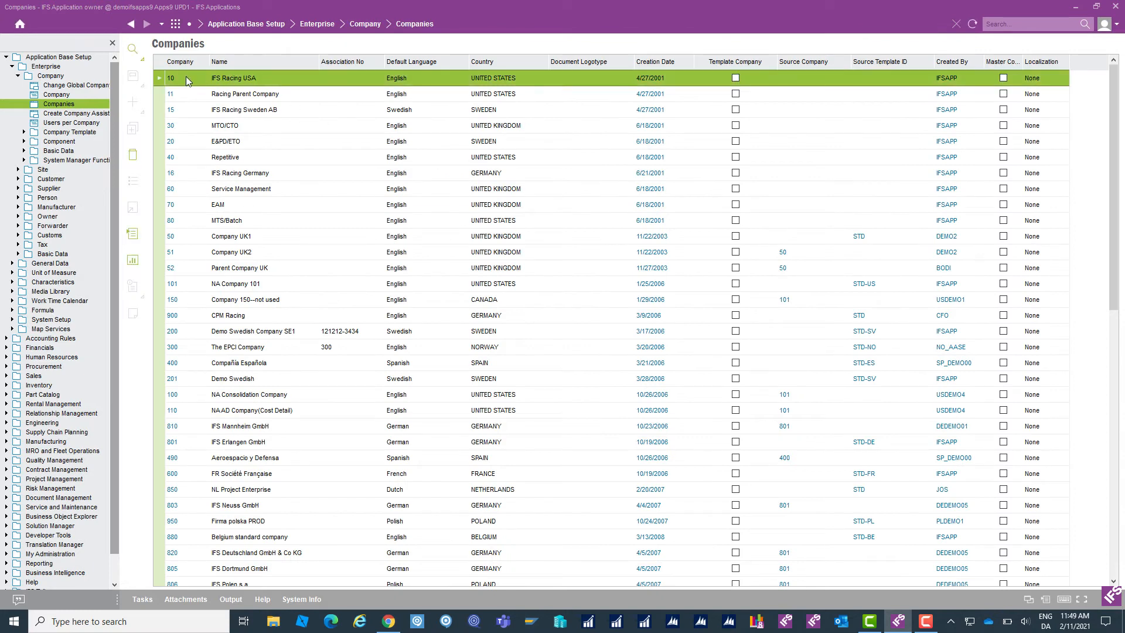
right_click(185, 76)
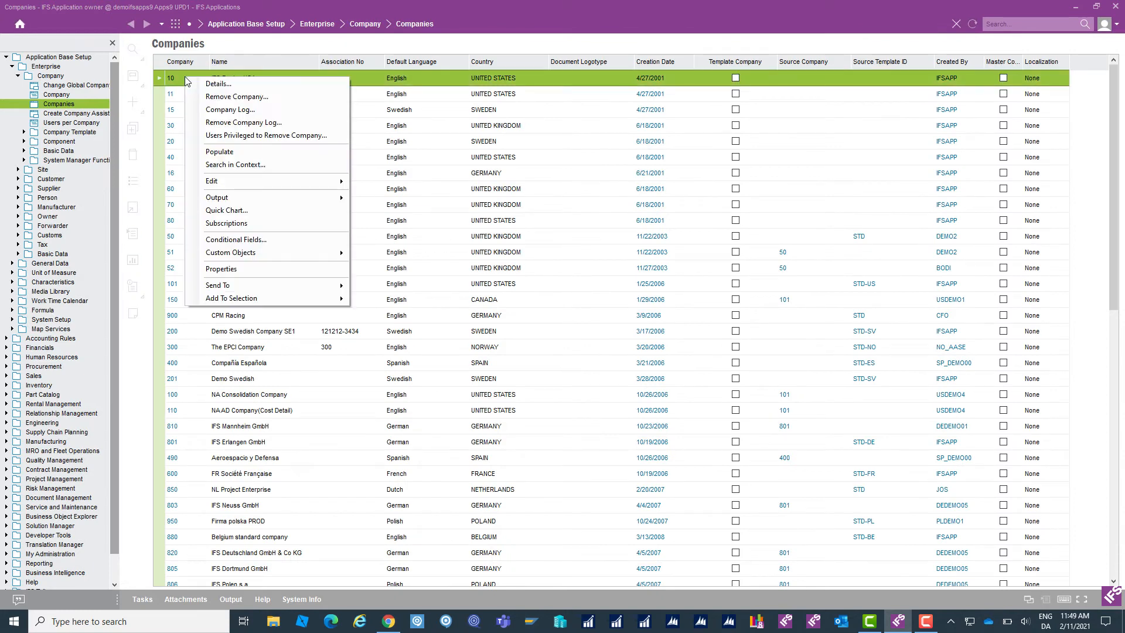
left_click(238, 87)
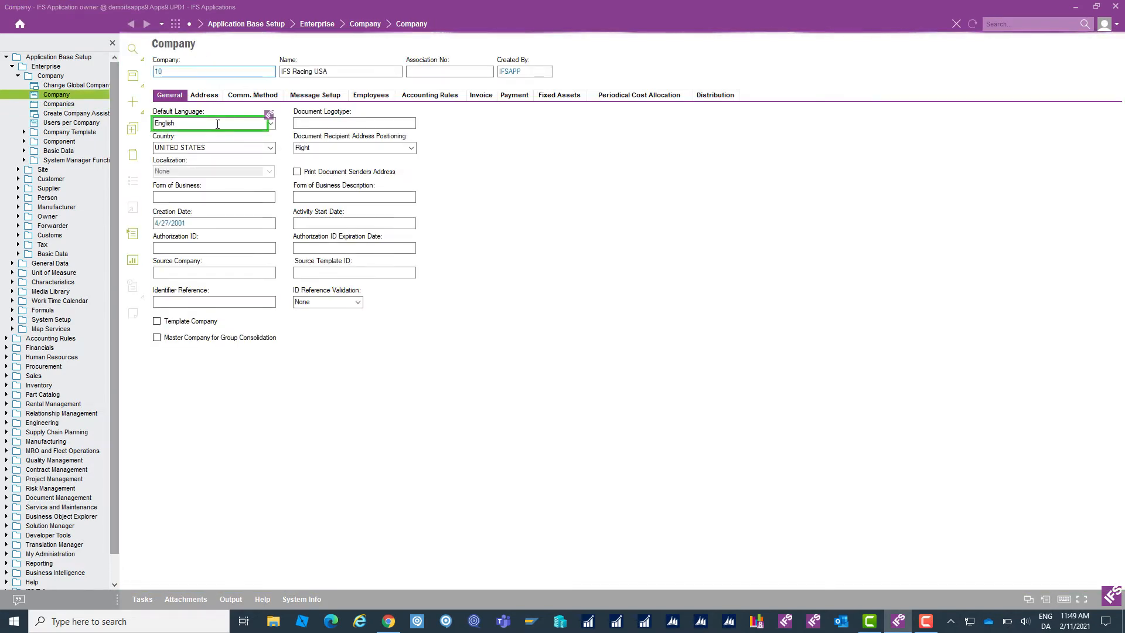
Capture selecting the Default Language, Form of Business and Identifier Reference fields of the company record.
left_click(218, 124)
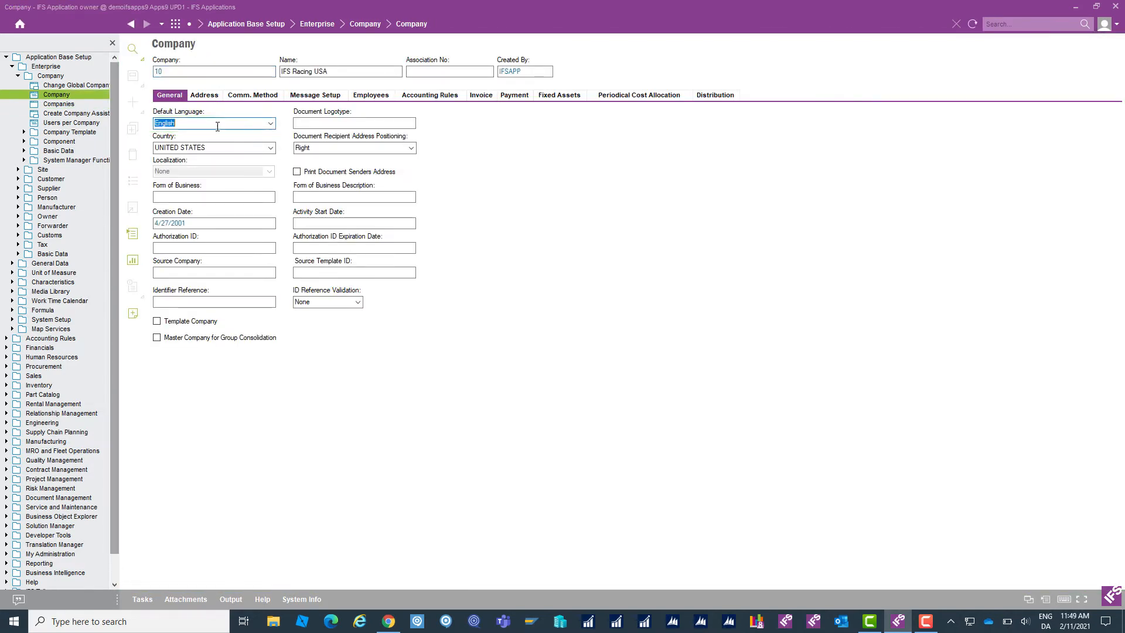
left_click(220, 196)
left_click(239, 303)
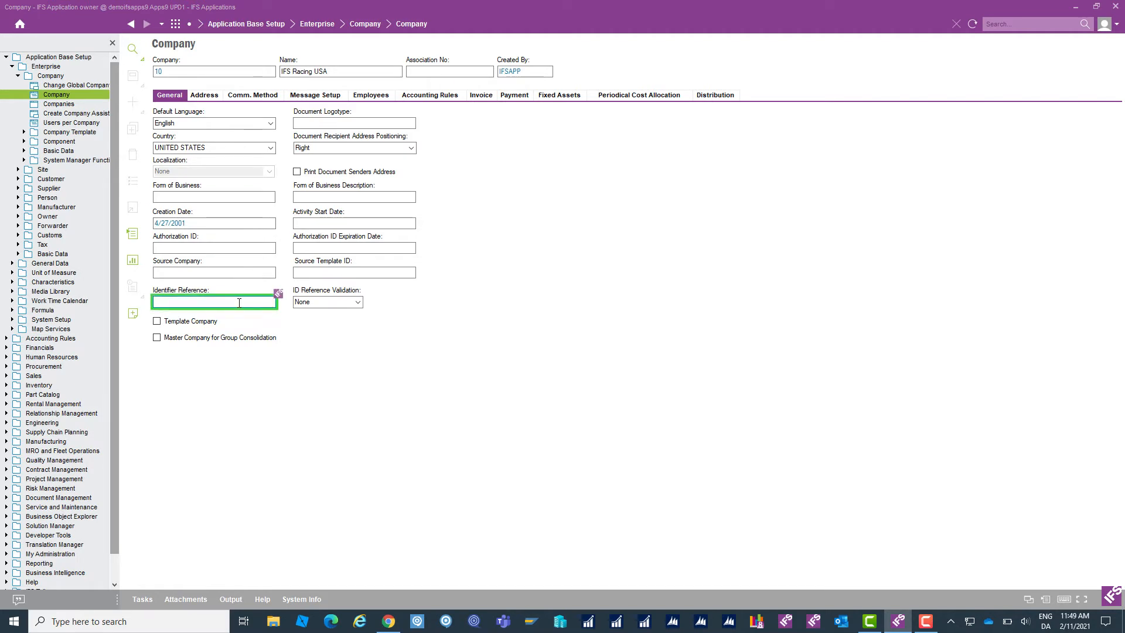
Pause and finish the Validate Account Information recording, and open it in the editor.
key("Pause")
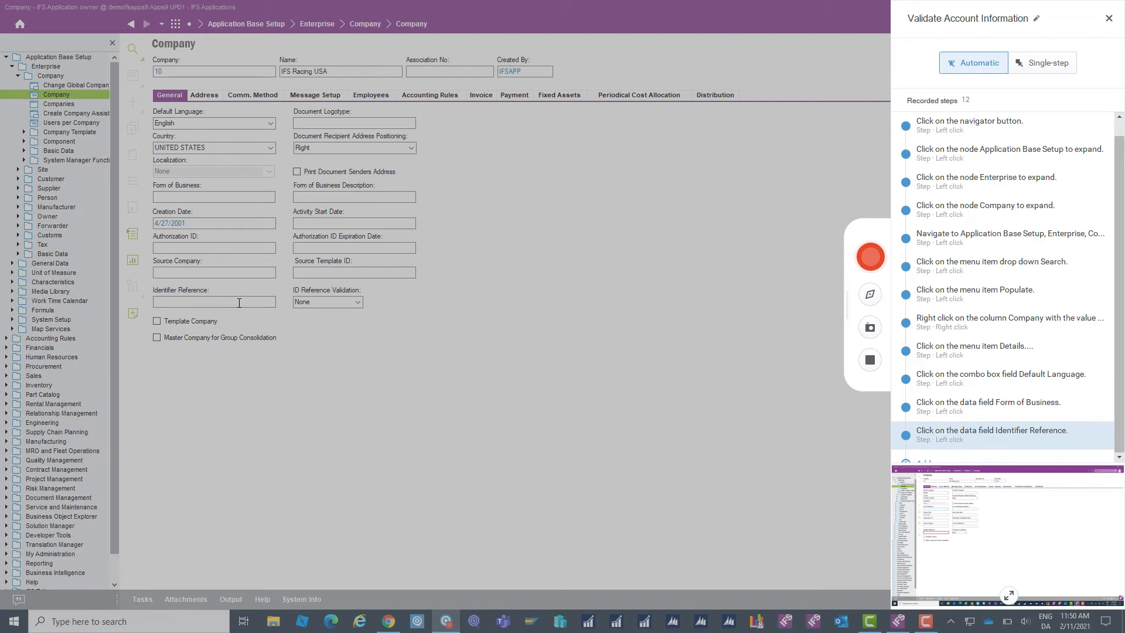
left_click(871, 360)
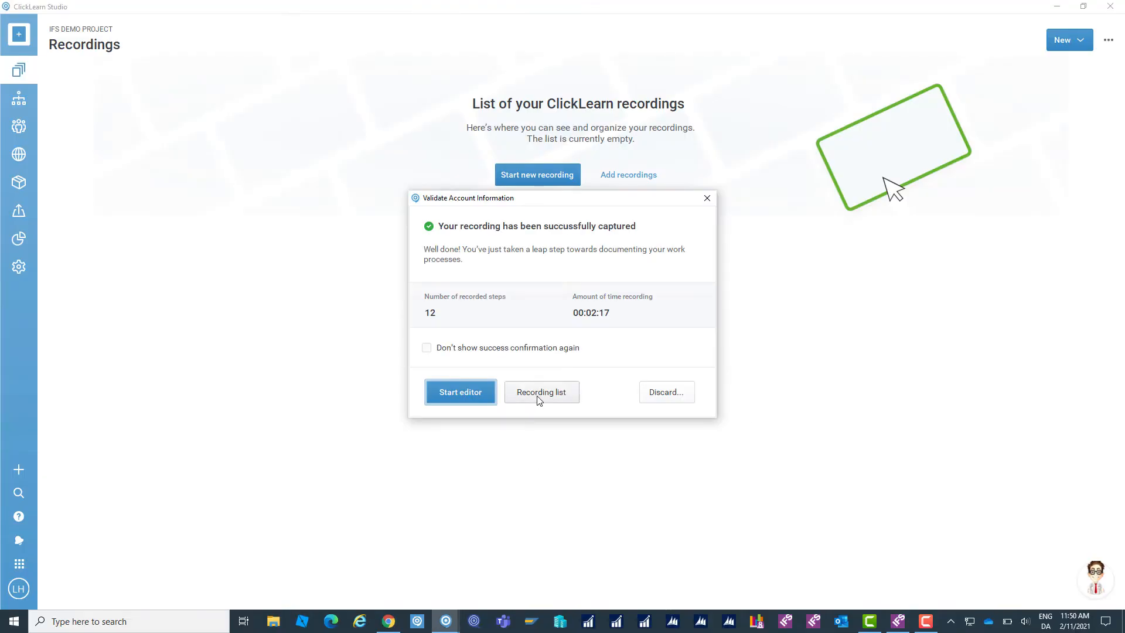
left_click(465, 394)
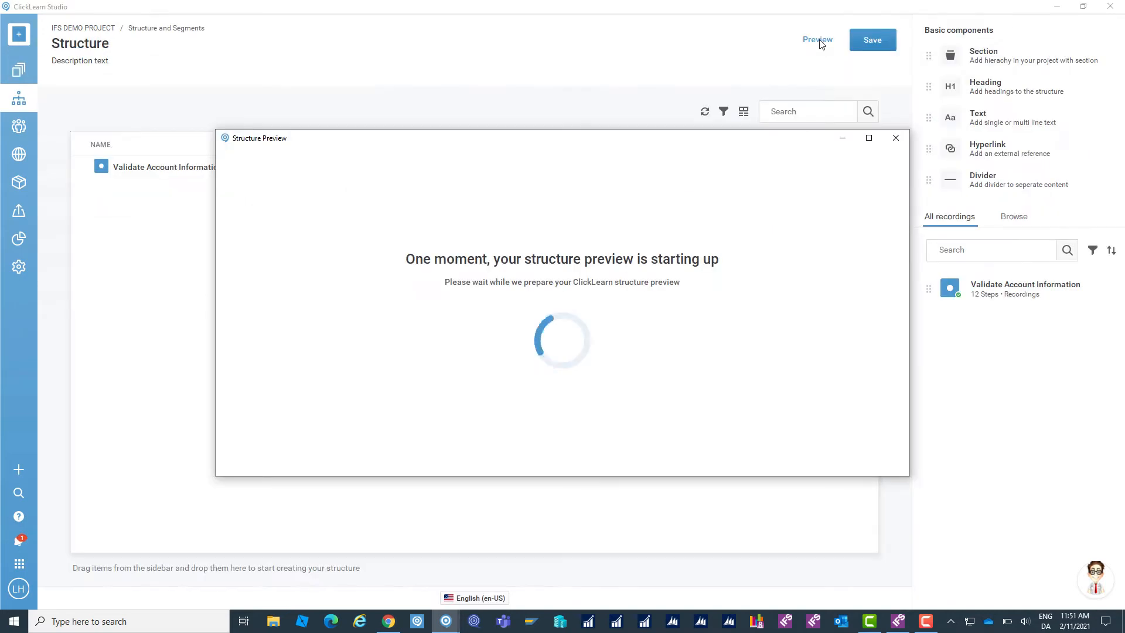
Maximize the structure preview and review the illustrated instructions generated for Validate Account Information.
left_click(869, 138)
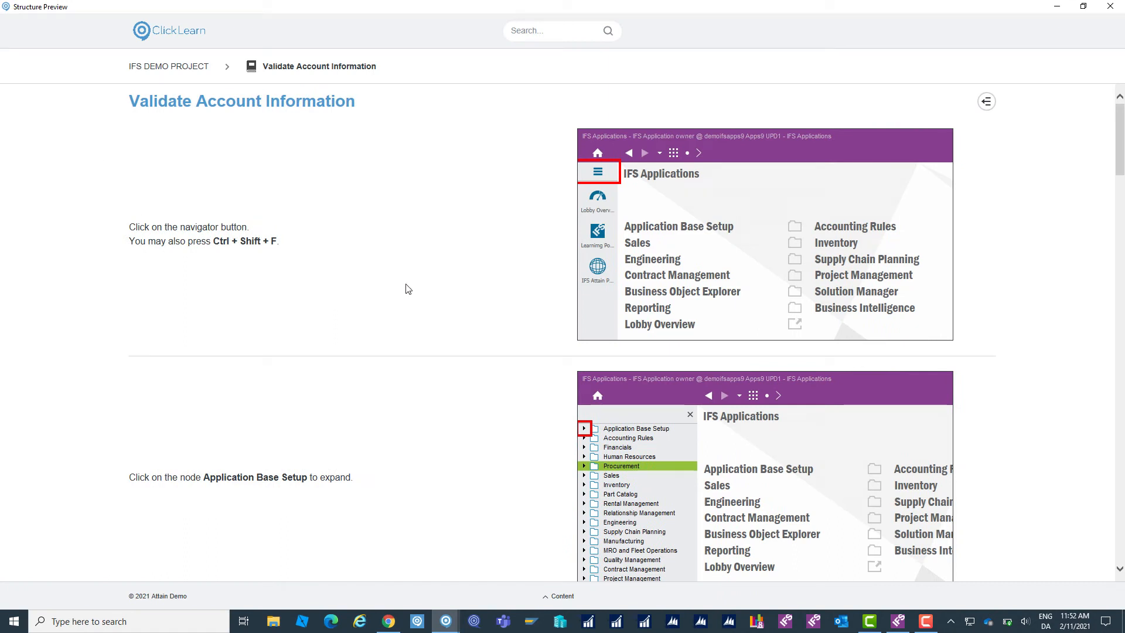
scroll(409, 289, "down", 5)
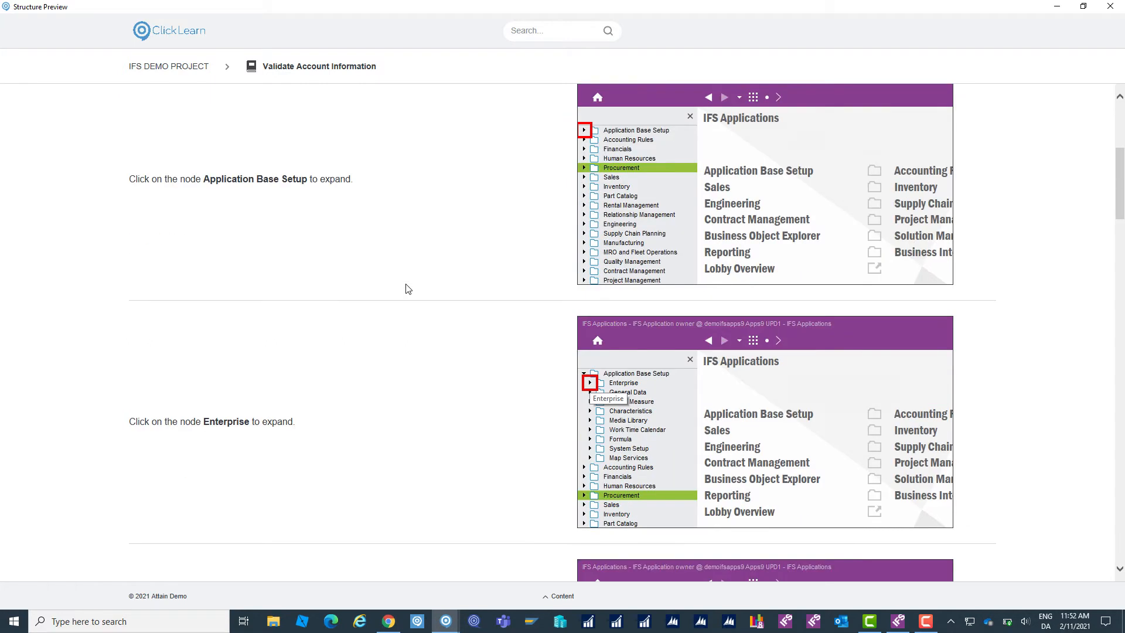
scroll(409, 289, "down", 5)
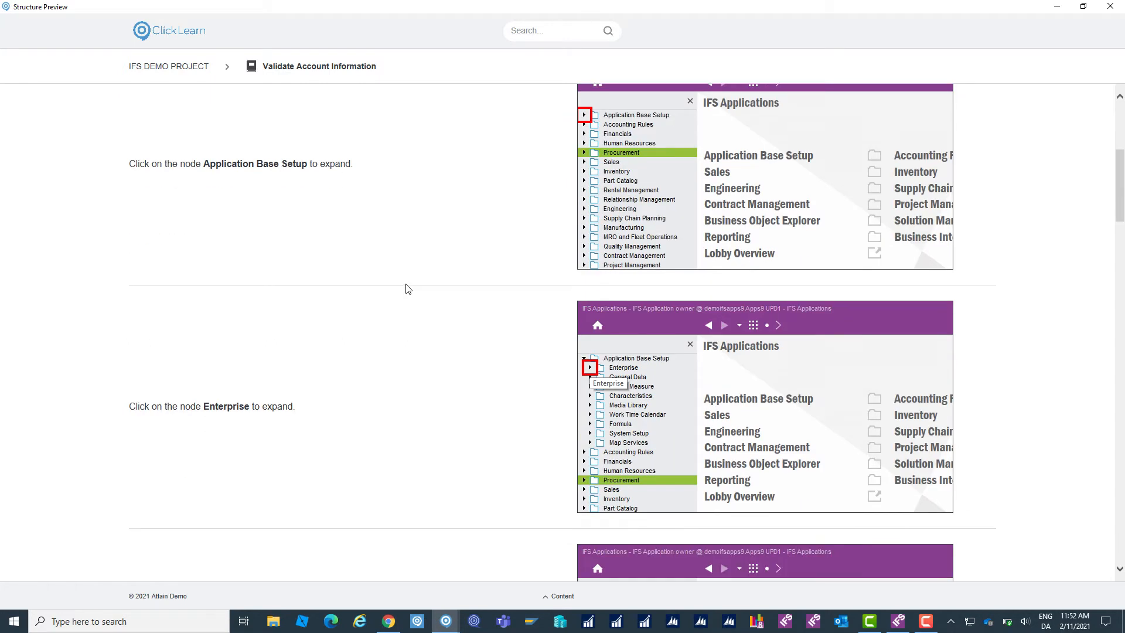
scroll(409, 289, "down", 1)
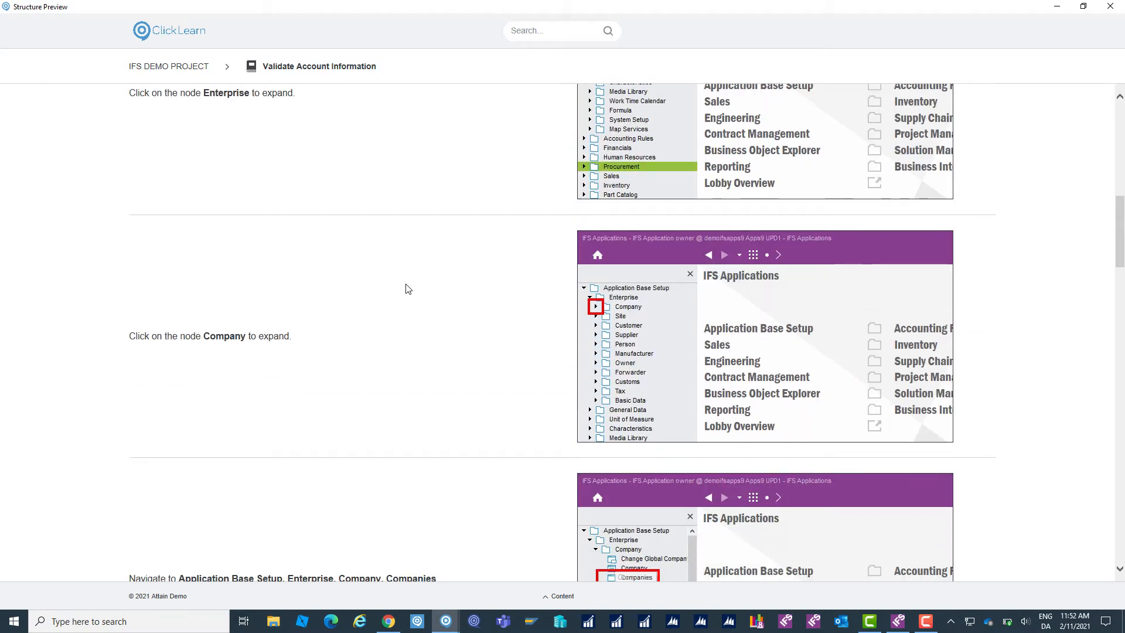
scroll(408, 289, "down", 2)
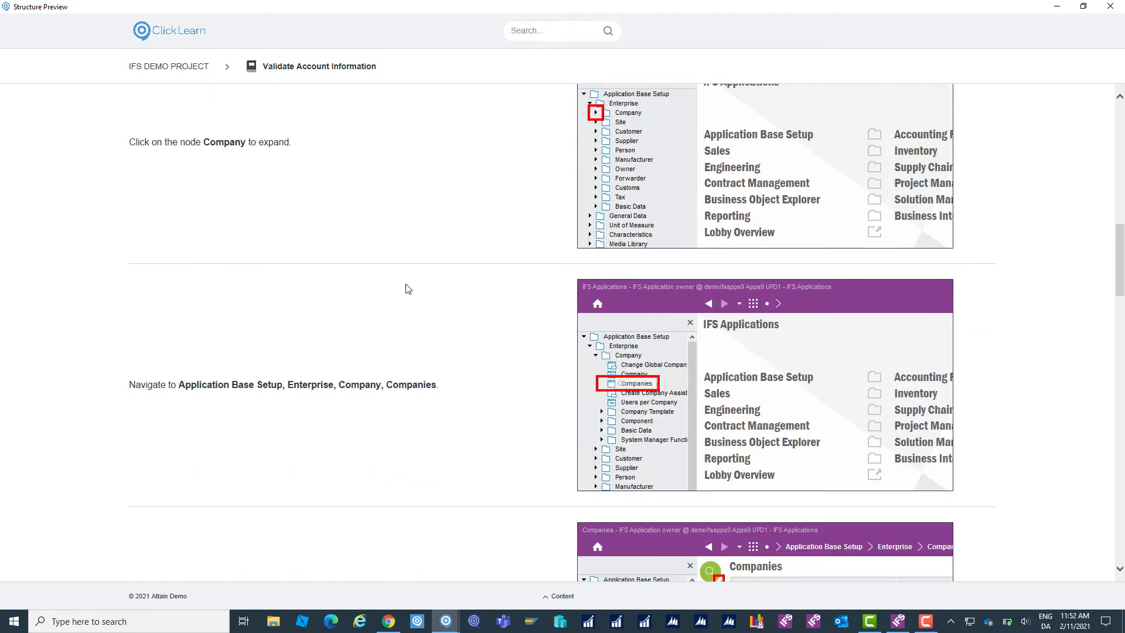
scroll(409, 289, "down", 9)
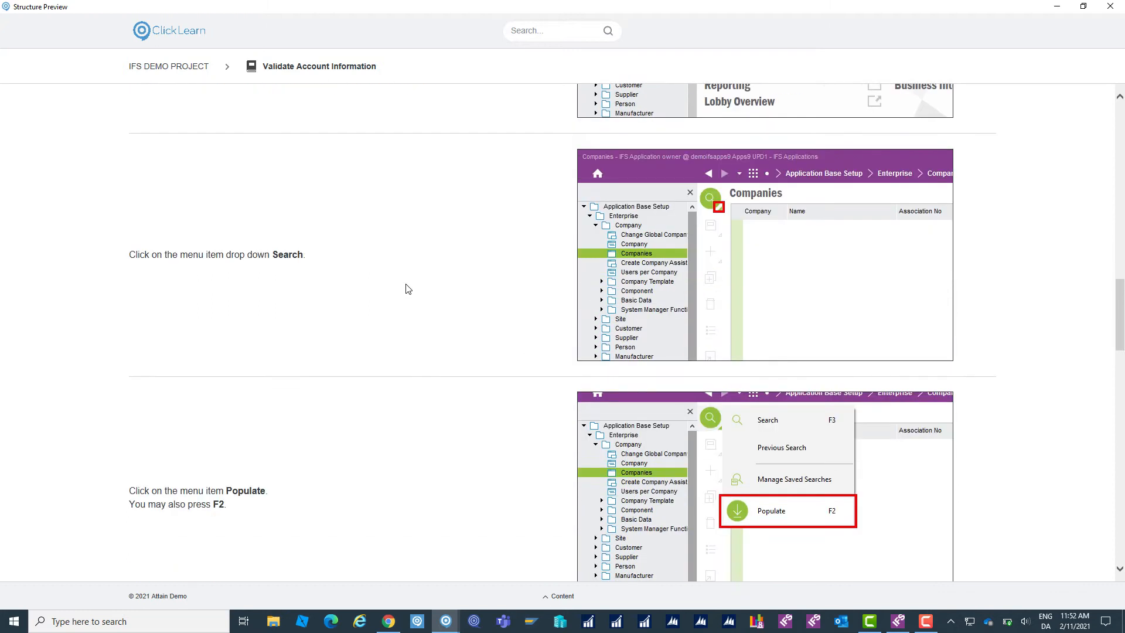
Review the remaining illustrated instructions of the Validate Account Information guide, return to its beginning and open the guide's side panel.
scroll(408, 289, "down", 3)
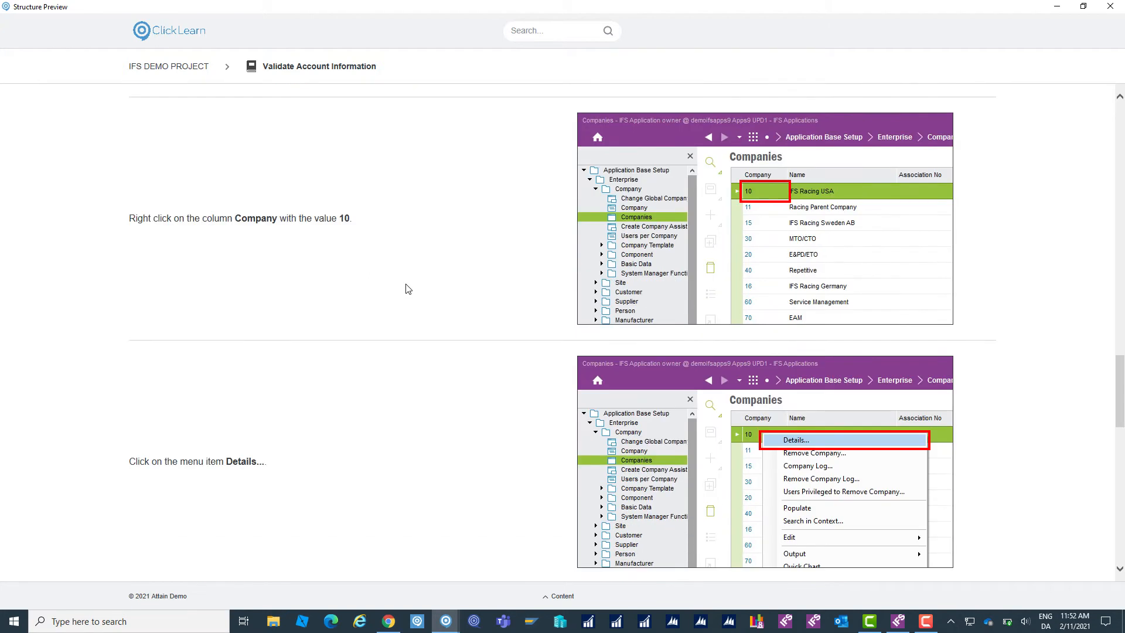
scroll(409, 289, "up", 20)
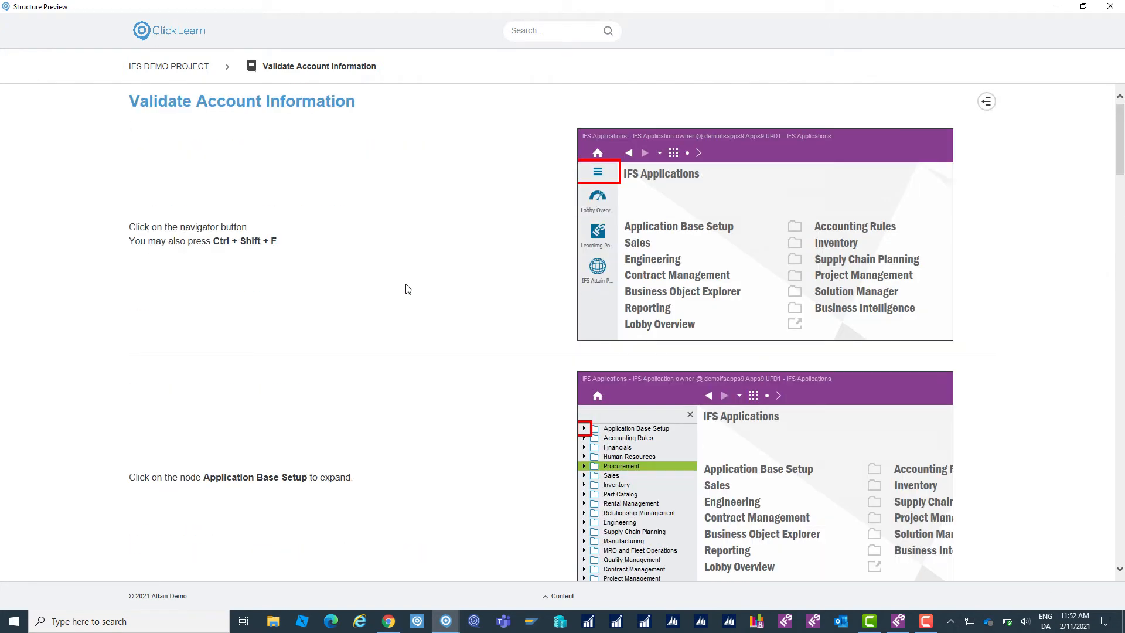
left_click(988, 104)
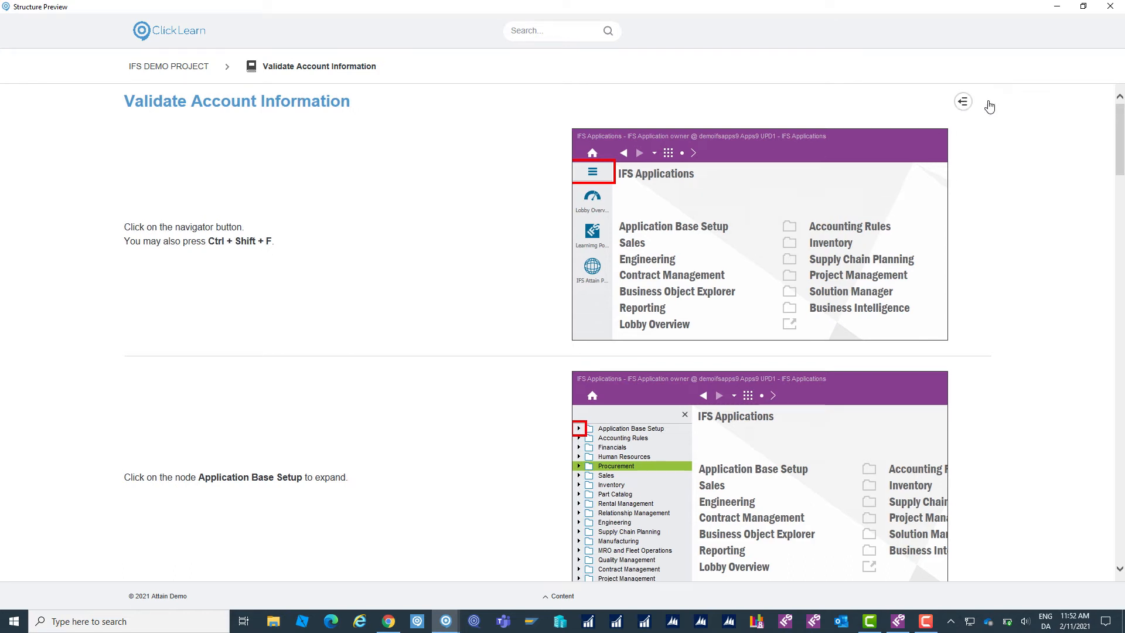
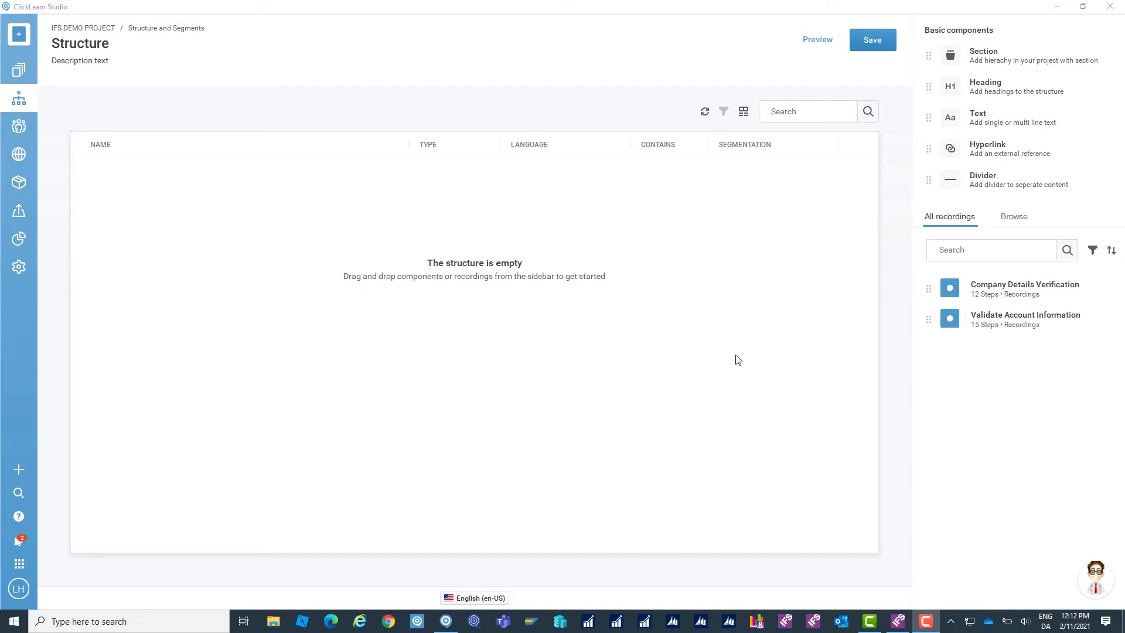
Add a section titled Sales to the empty structure, with the money bag icon in green.
left_click_drag(951, 59, 351, 210)
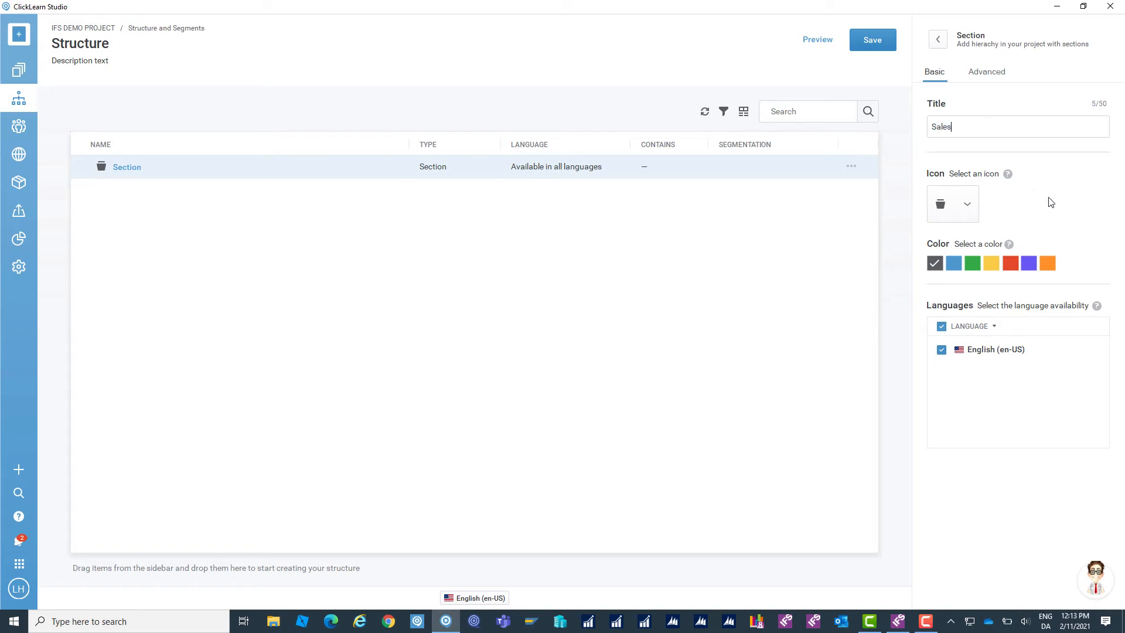
left_click(977, 212)
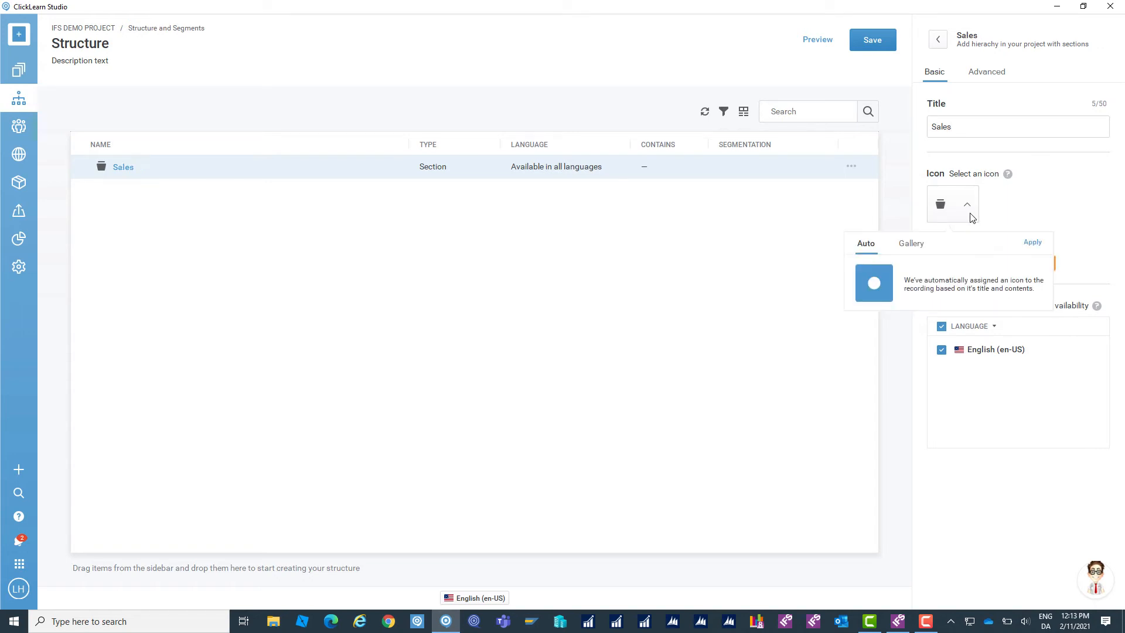
left_click(920, 244)
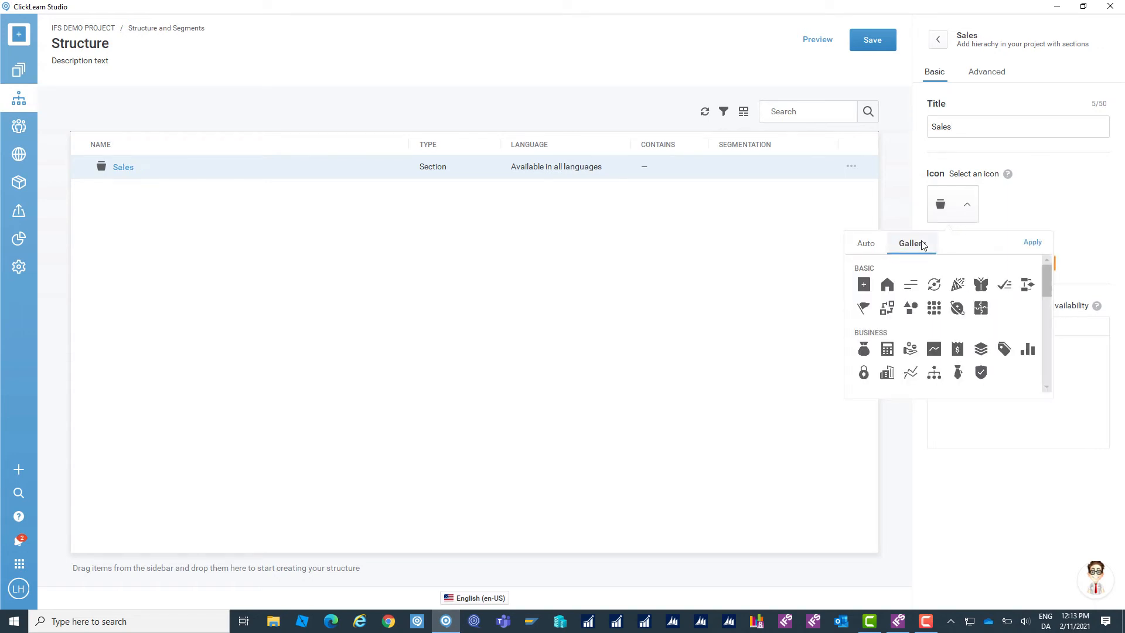
left_click(865, 351)
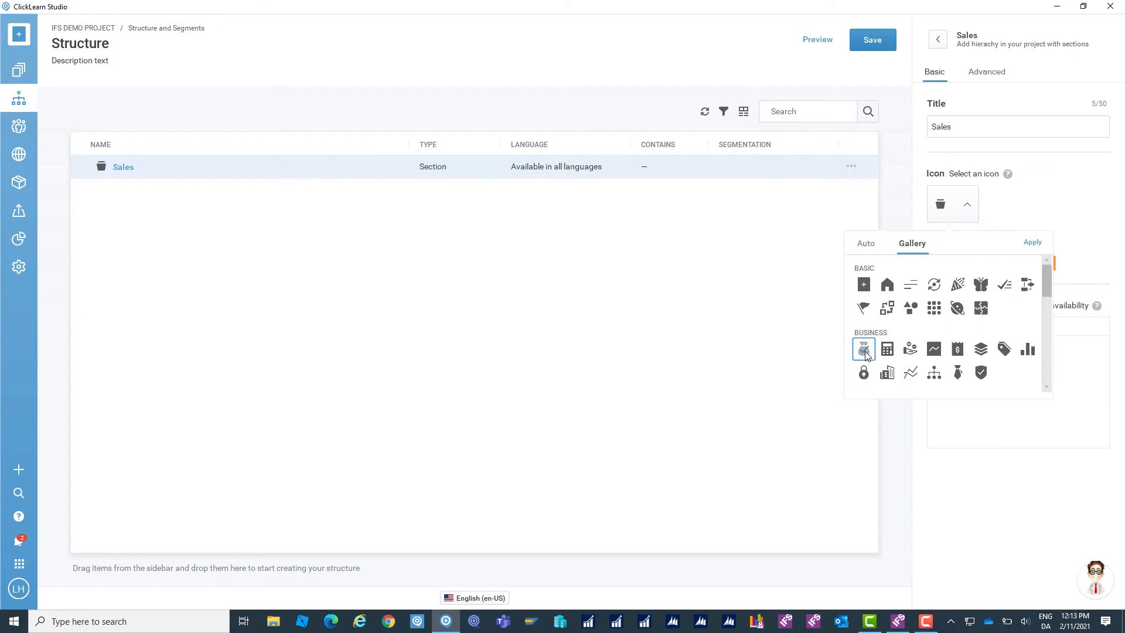
left_click(1033, 244)
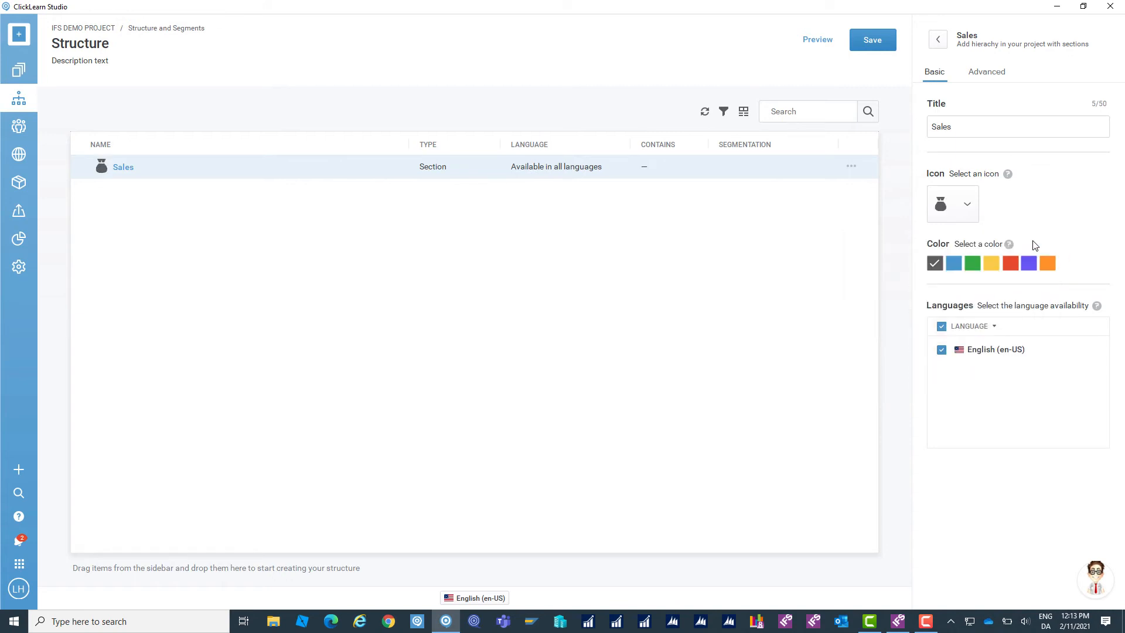
left_click(974, 265)
left_click(809, 215)
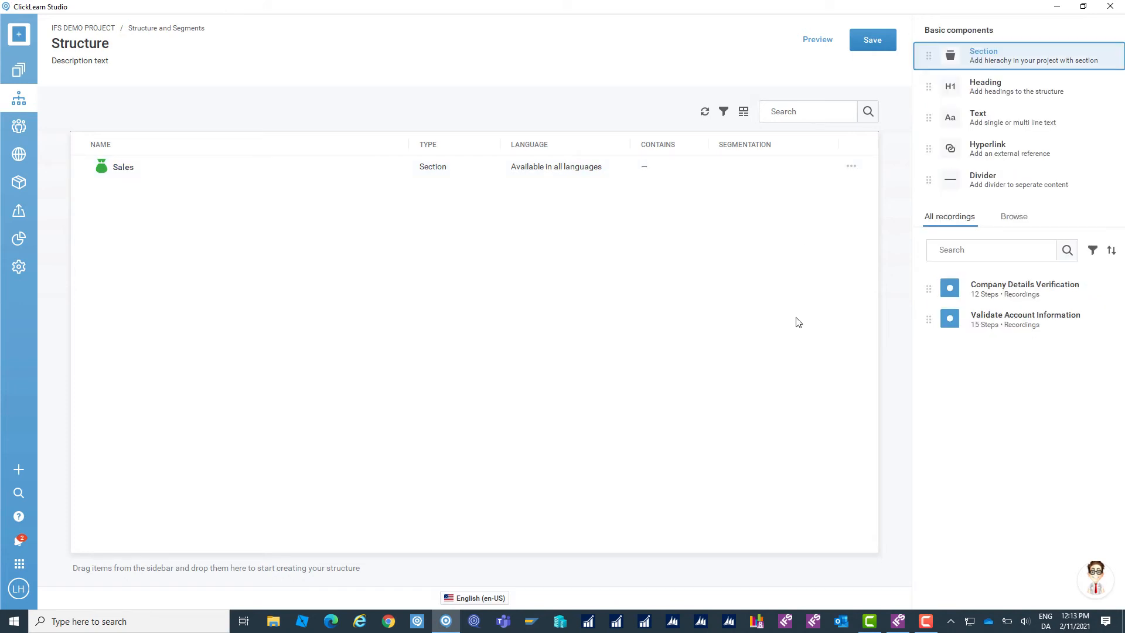
Add the Company Details Verification recording to the structure and nest it inside the Sales section.
left_click_drag(997, 288, 141, 172)
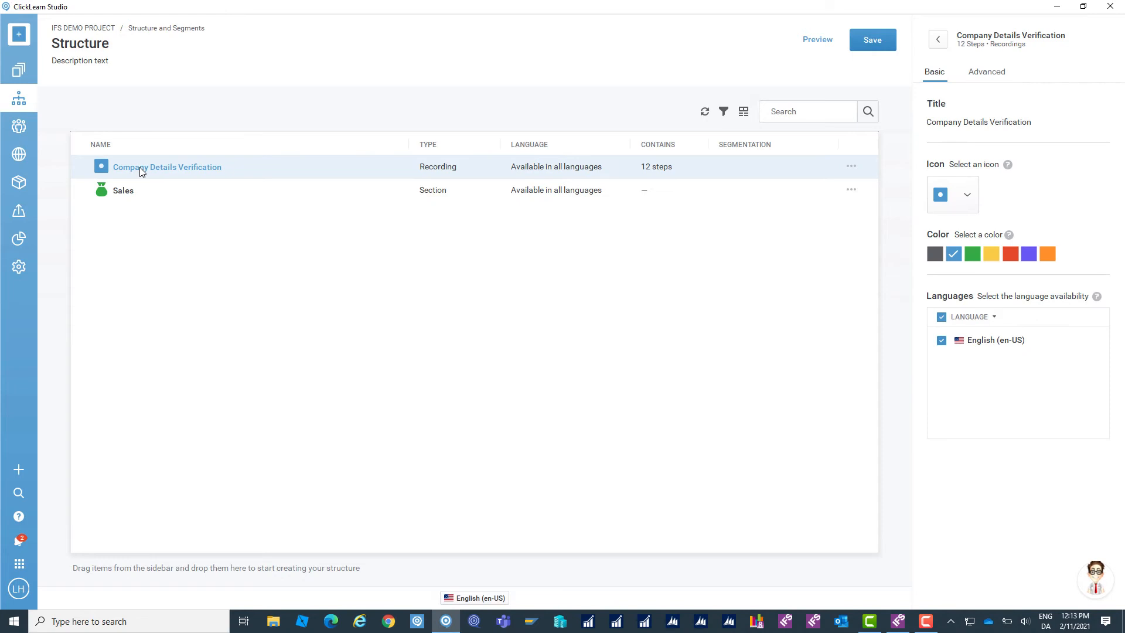
mouse_move(140, 169)
left_mouse_down()
mouse_move(141, 193)
mouse_move(154, 176)
left_mouse_up()
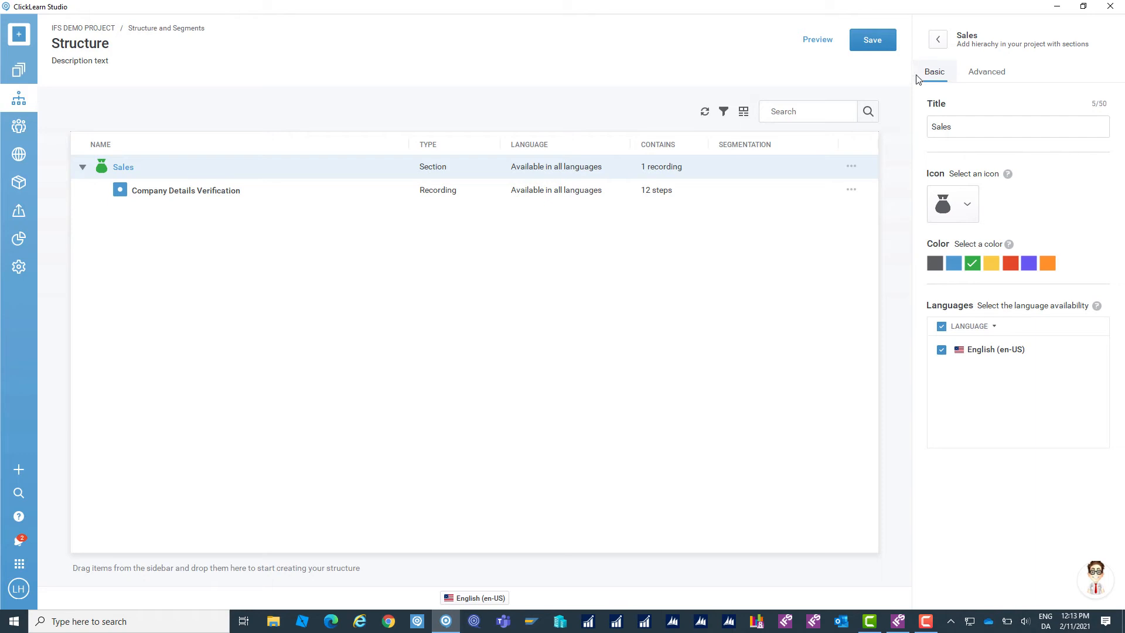
left_click(938, 39)
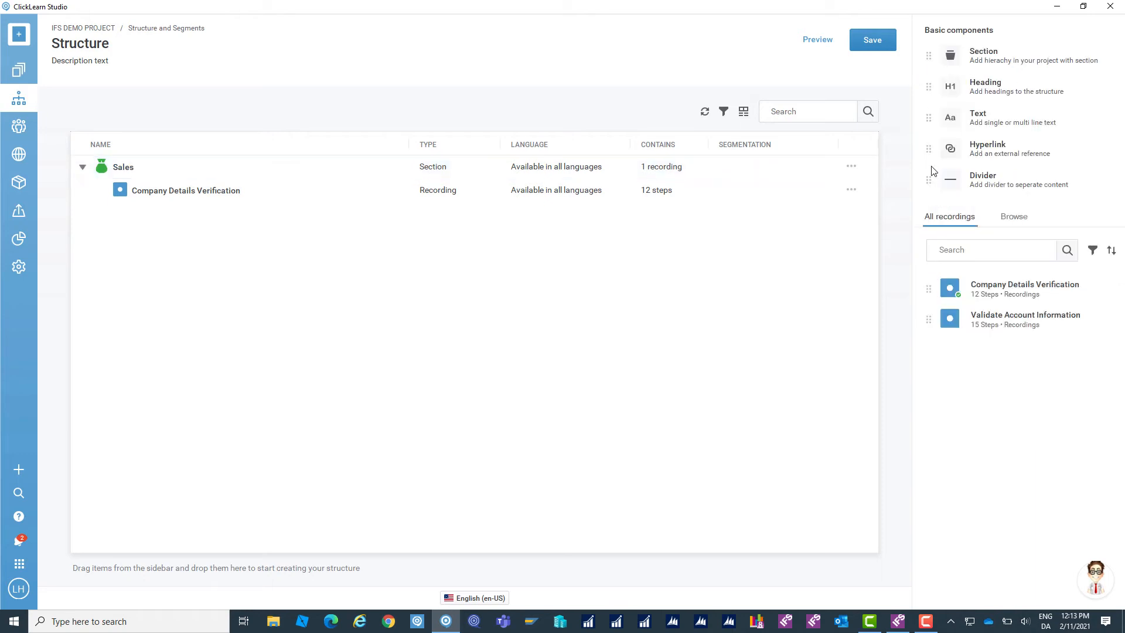
Add a second section titled HR below Sales and place the Validate Account Information recording inside it.
left_click_drag(1011, 70, 343, 286)
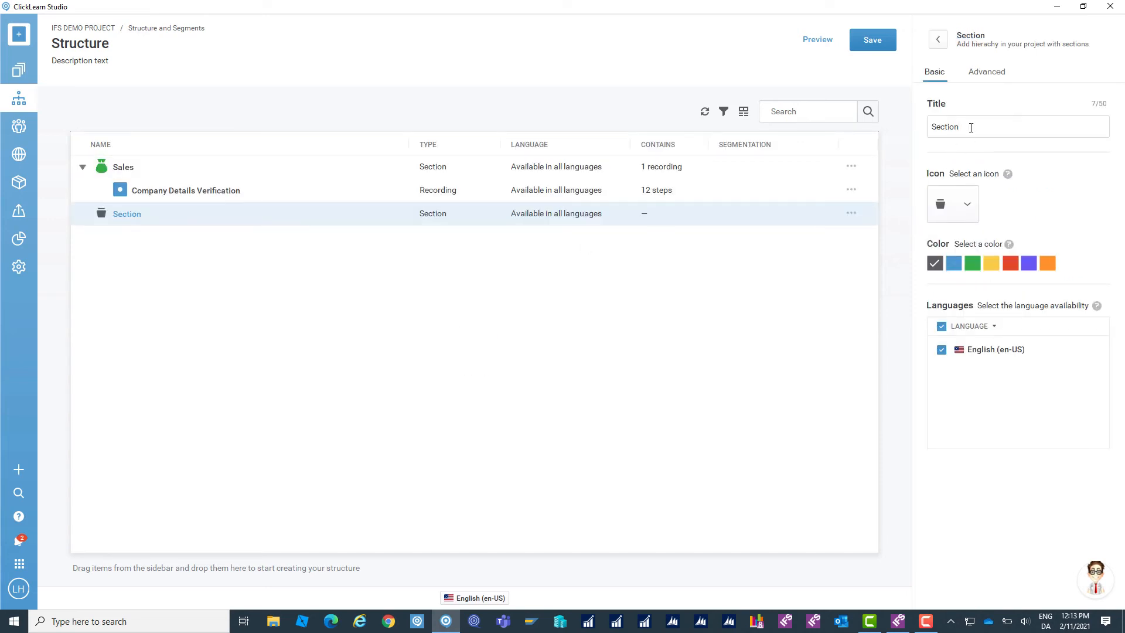
key("BackSpace")
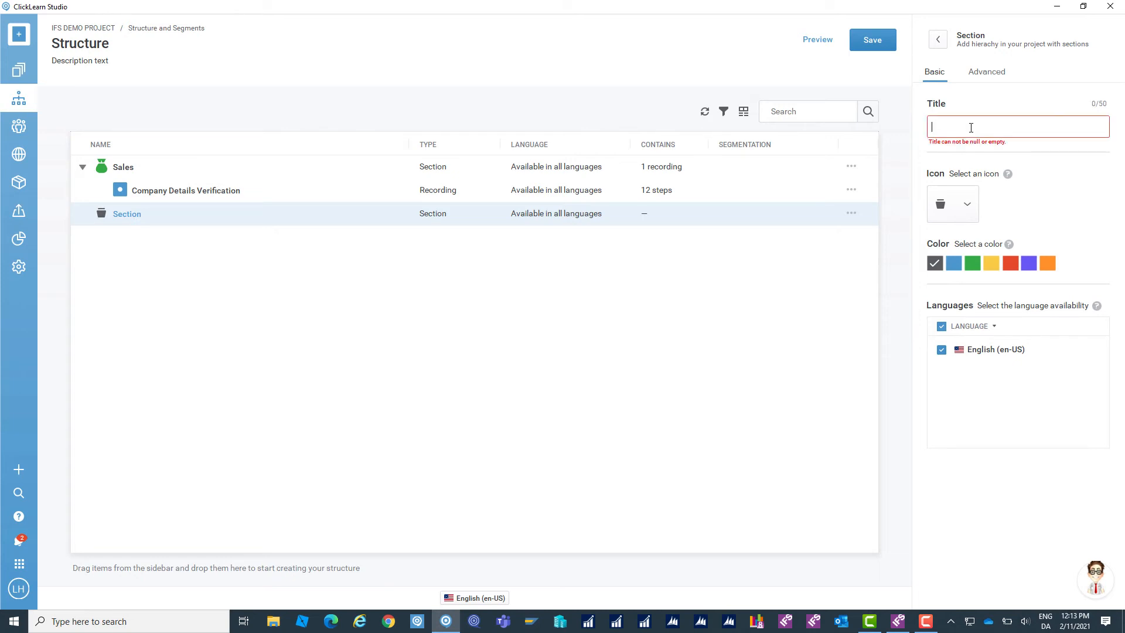
type("HR")
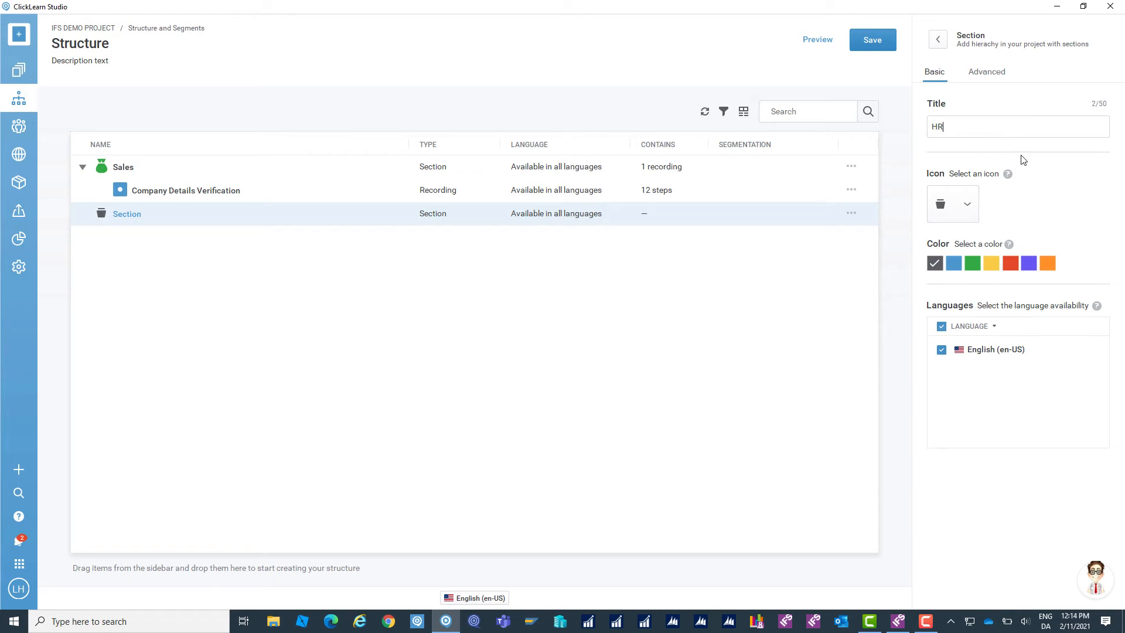
left_click(938, 40)
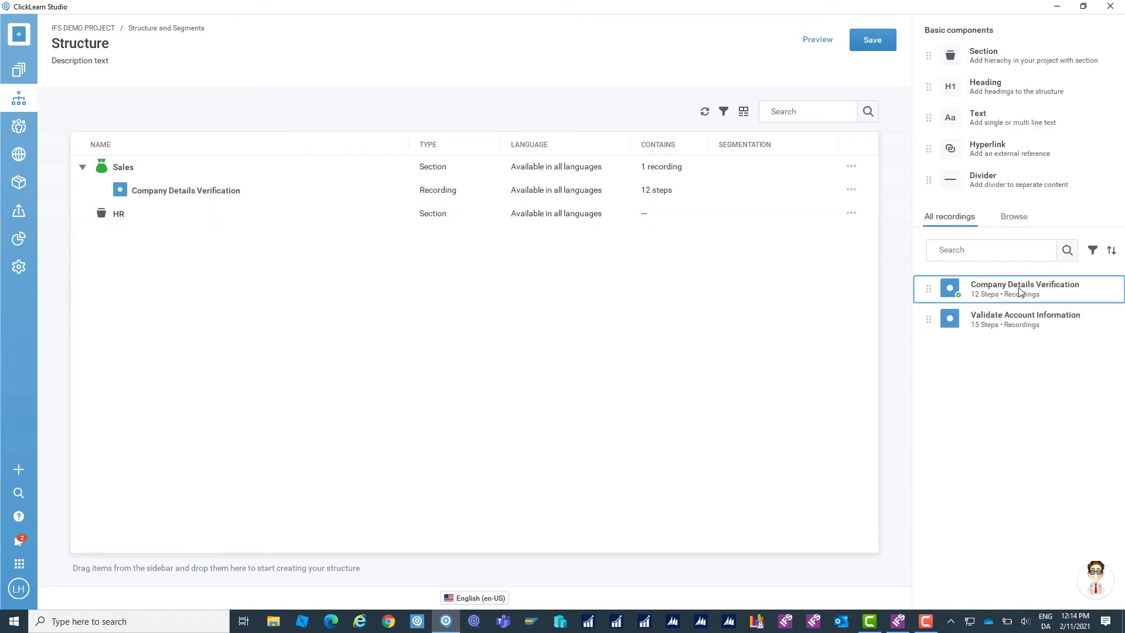
left_click_drag(1017, 325, 125, 220)
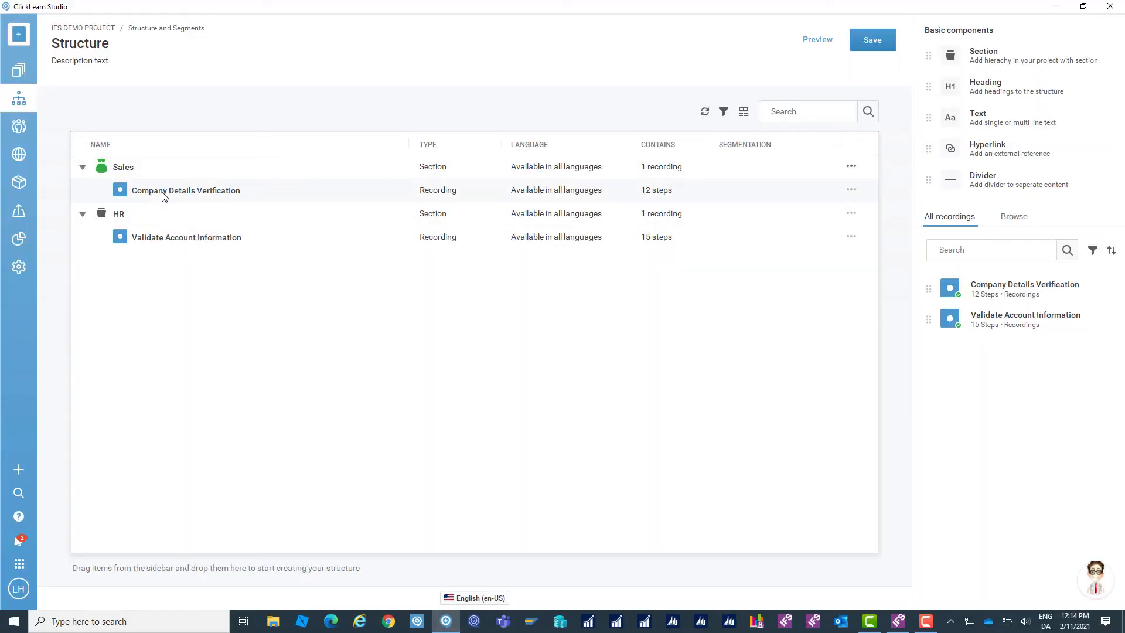
Create a segment named Only for HR from the HR section's advanced segmentation settings.
left_click(172, 222)
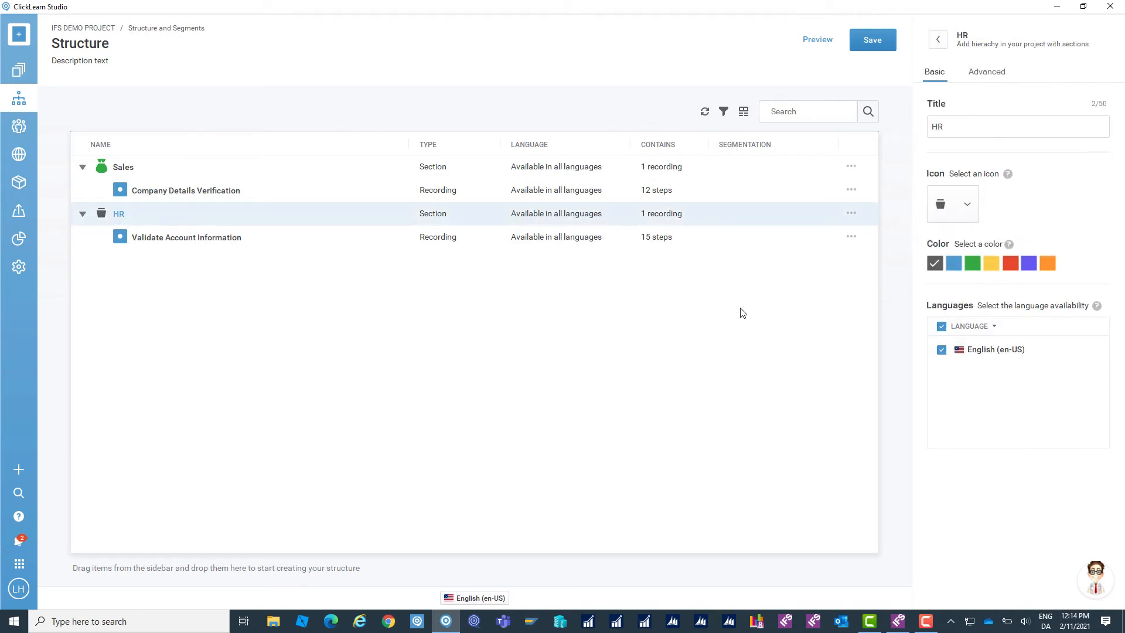
left_click(985, 73)
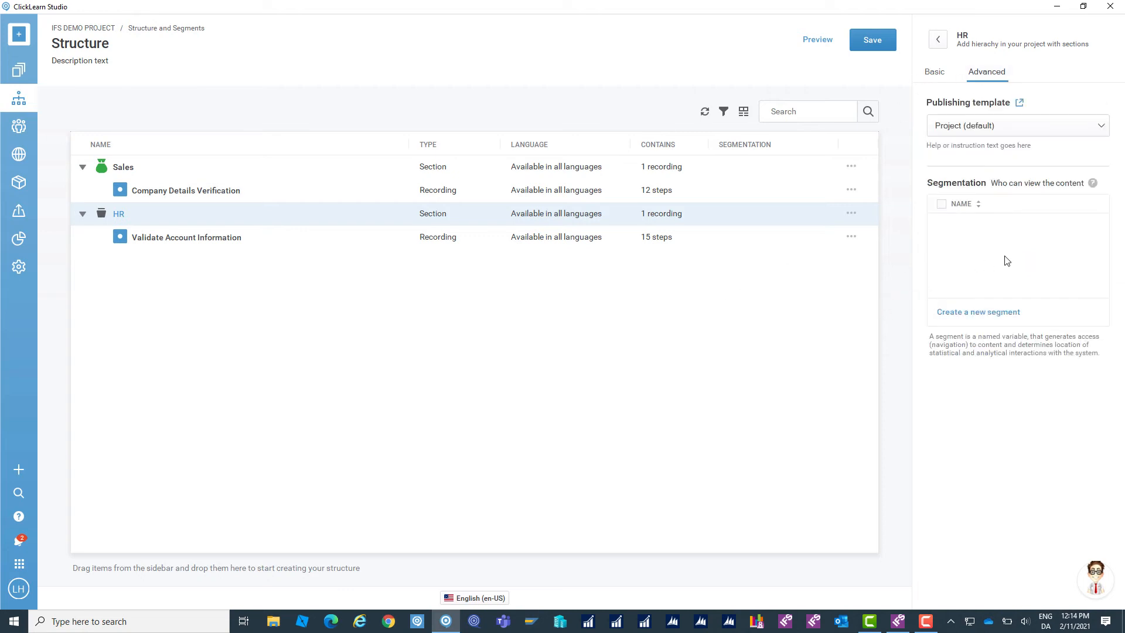
left_click(1008, 318)
left_click(637, 314)
type("Only for HR")
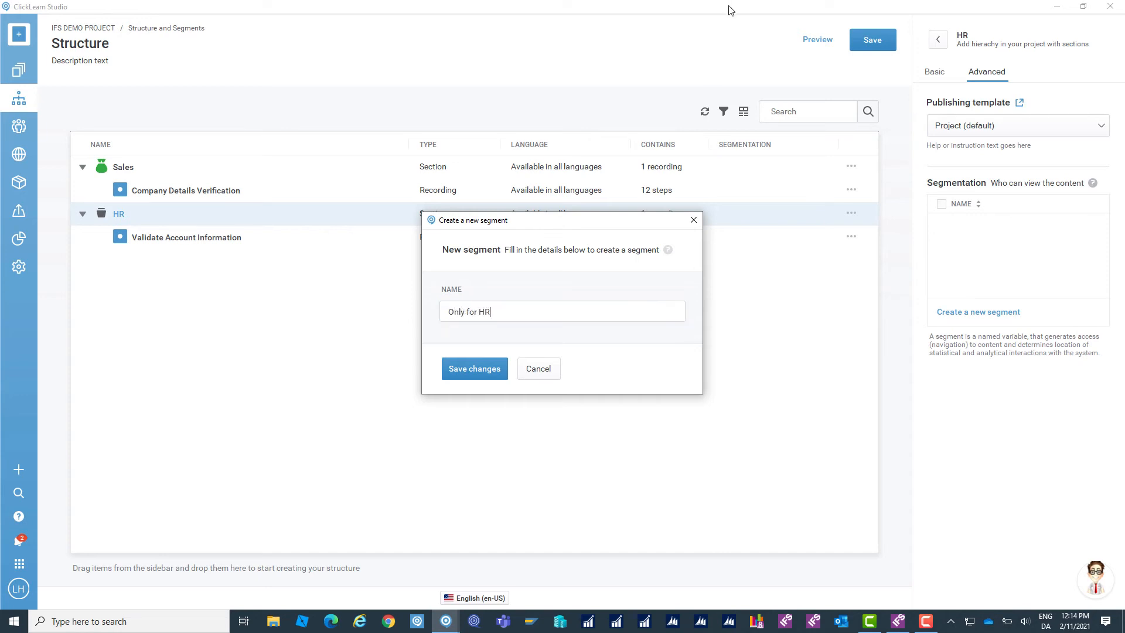
left_click(484, 378)
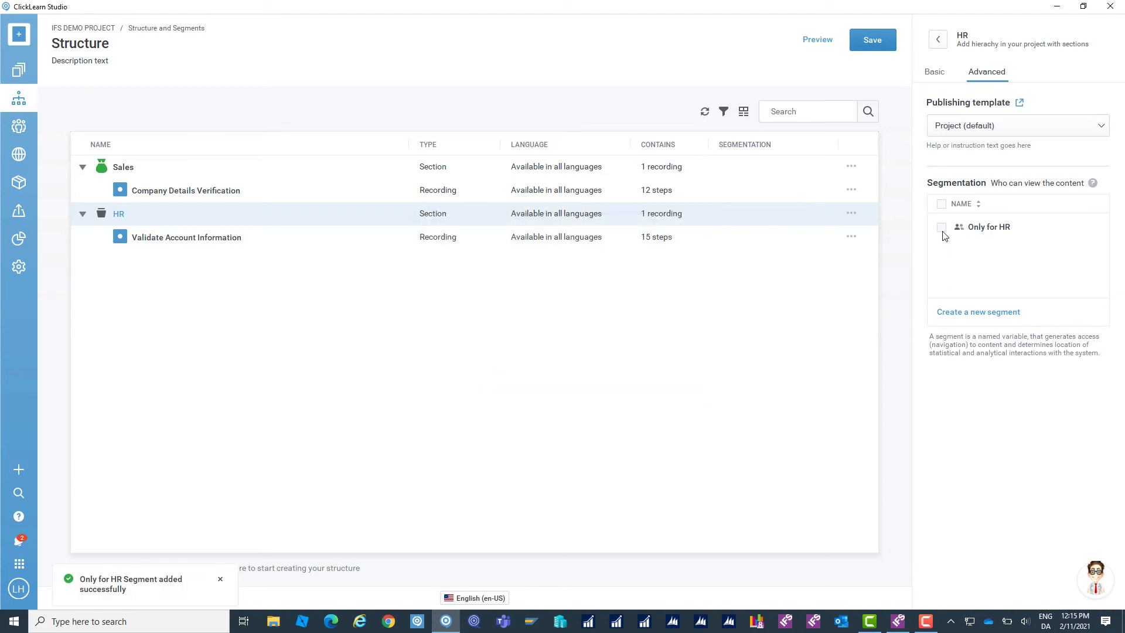
left_click(685, 358)
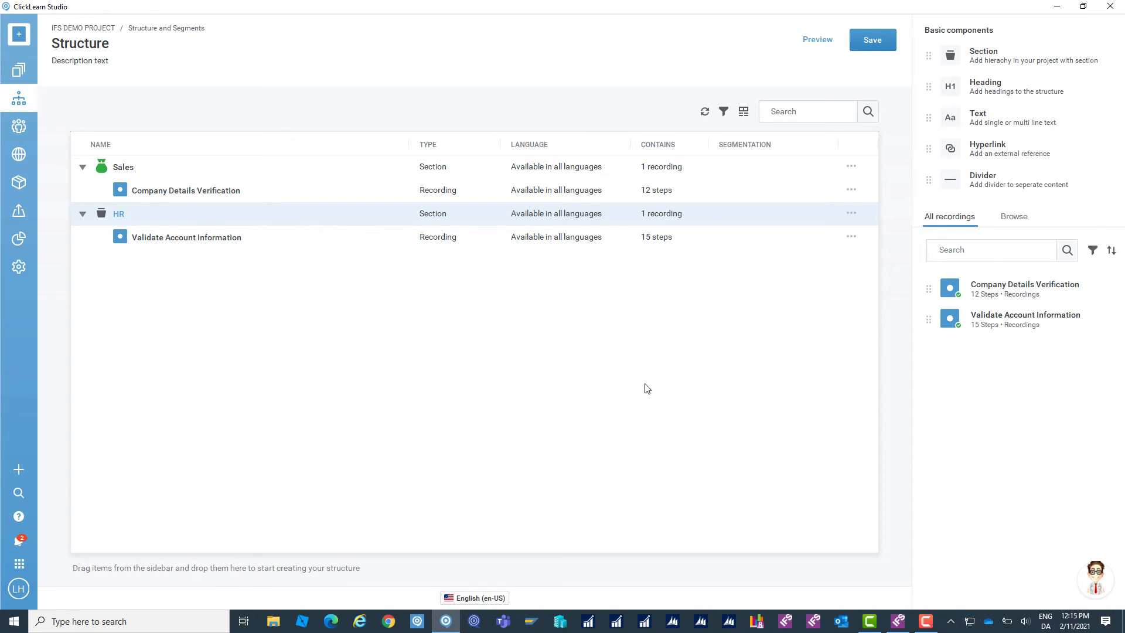
Save the structure and open a maximized preview of the IFS DEMO PROJECT portal.
left_click(889, 50)
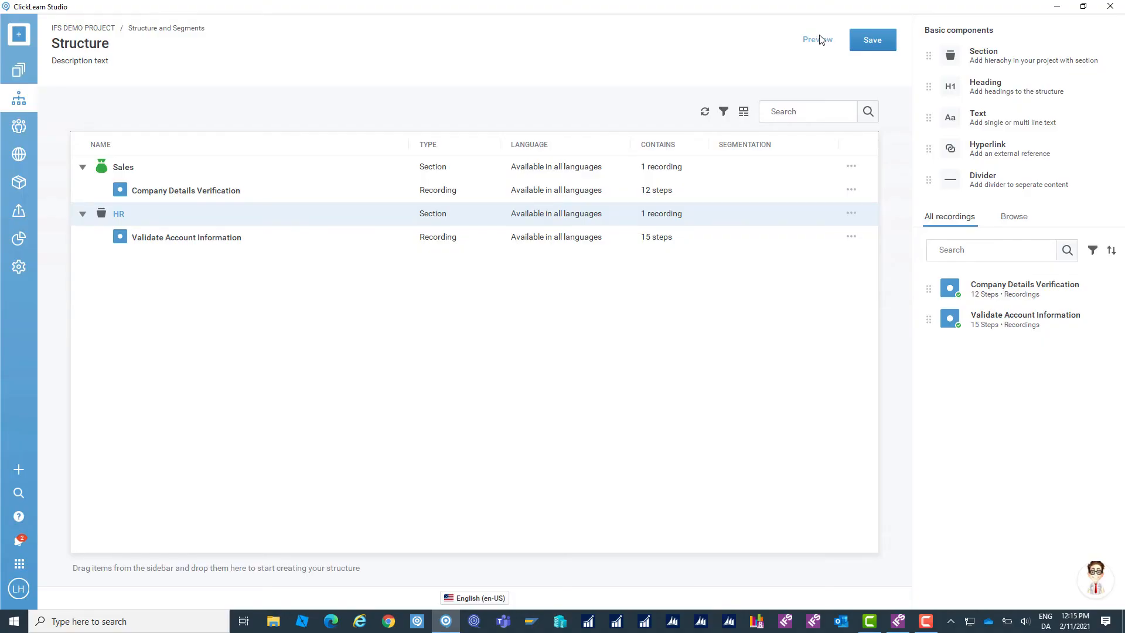
left_click(820, 39)
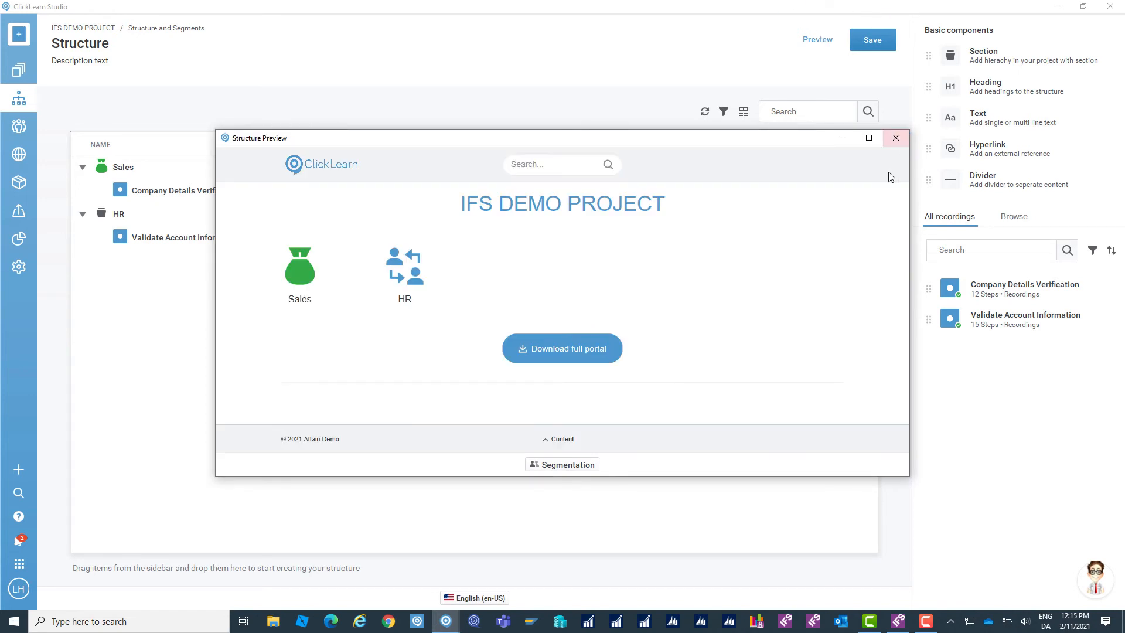
left_click(870, 139)
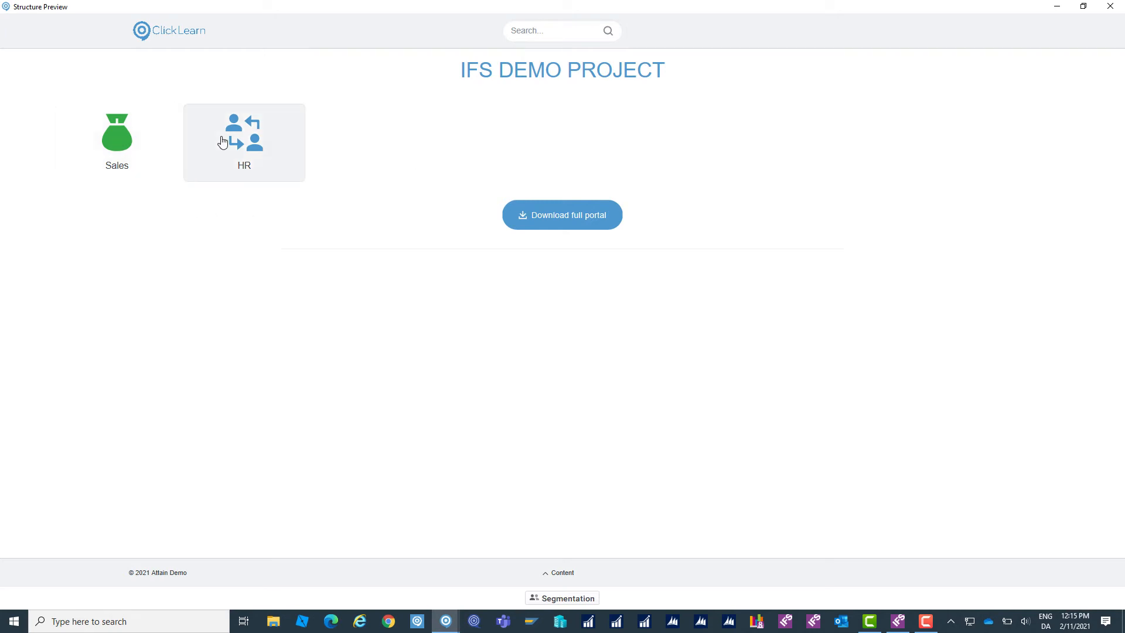
Open the Validate Account Information guide from the HR section of the preview and show its side panel.
left_click(223, 143)
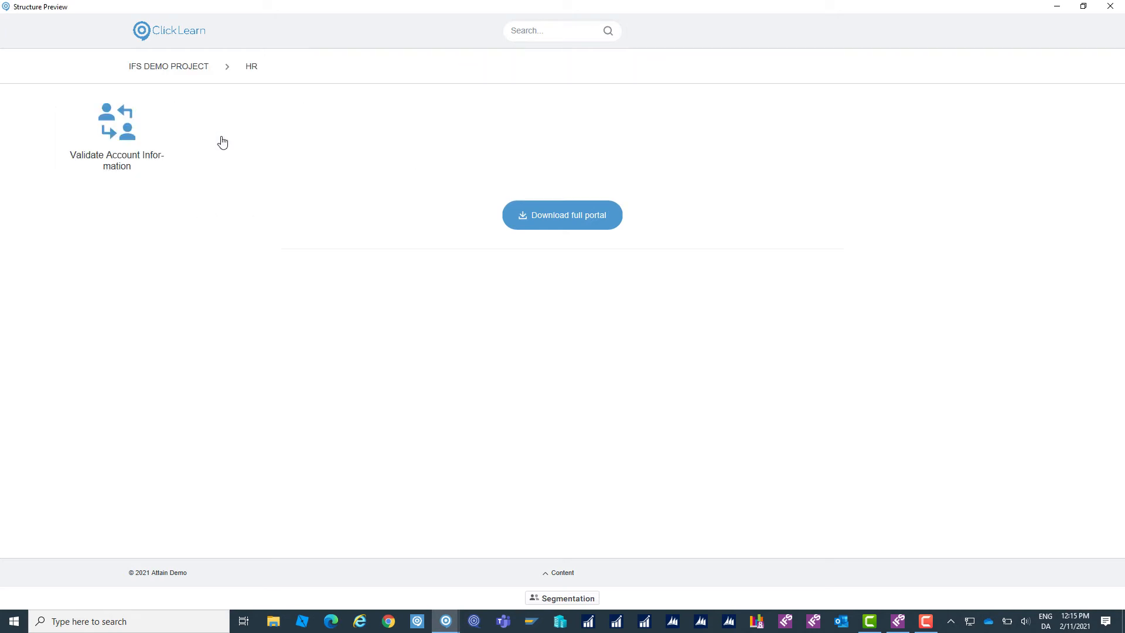
left_click(122, 165)
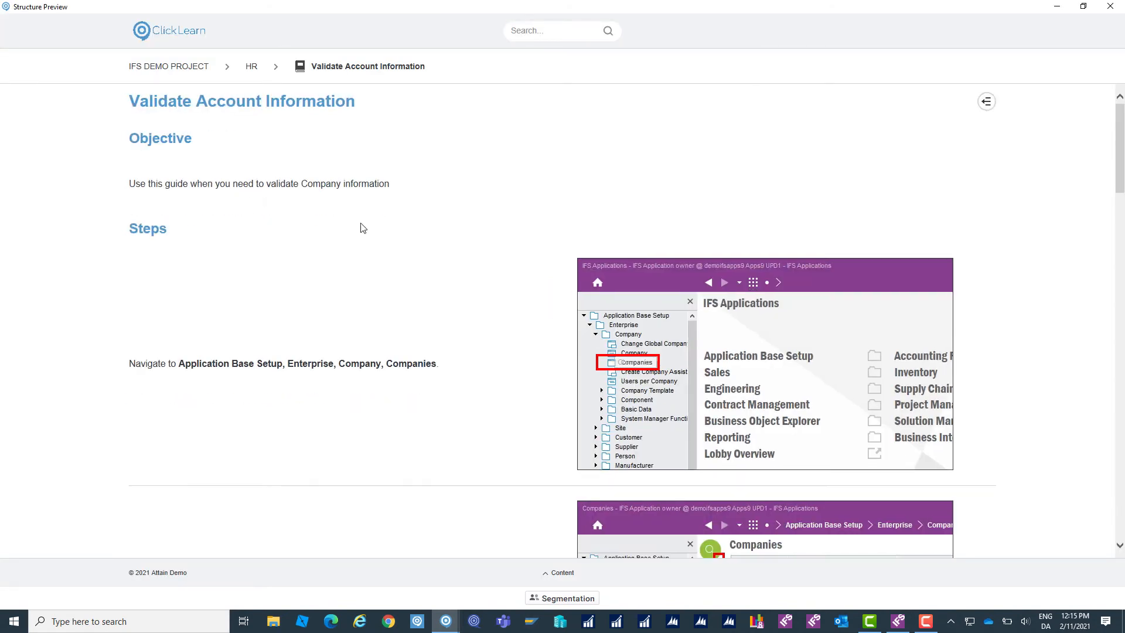
left_click(987, 114)
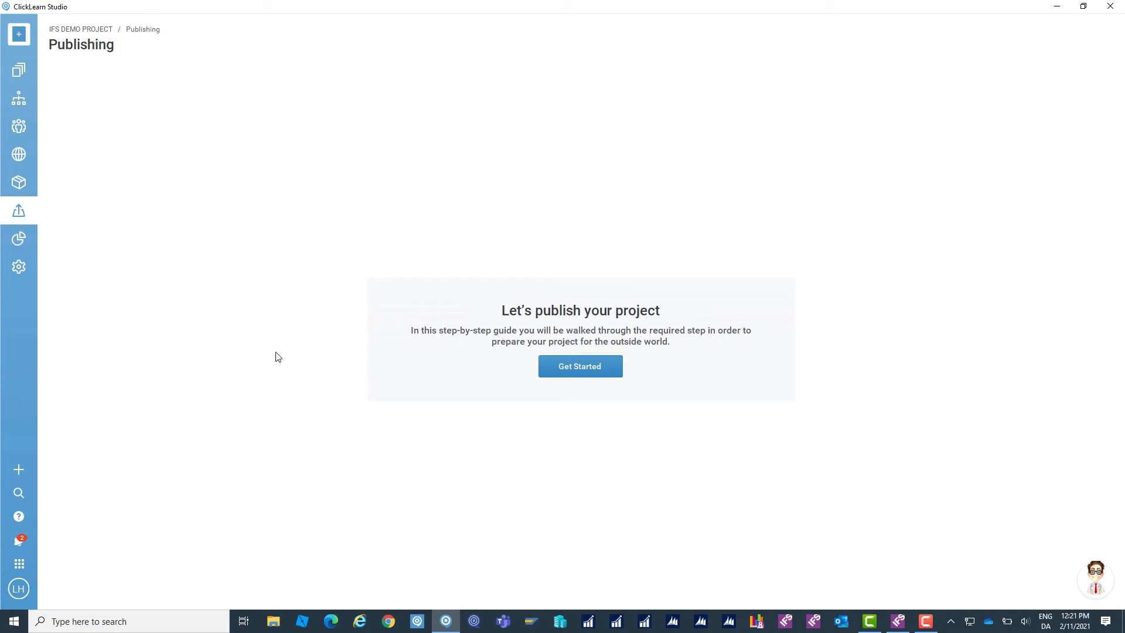
Configure publishing to ContentCloud in English (en-US) with content tracking on and public access, and proceed to the publishing report.
left_click(590, 374)
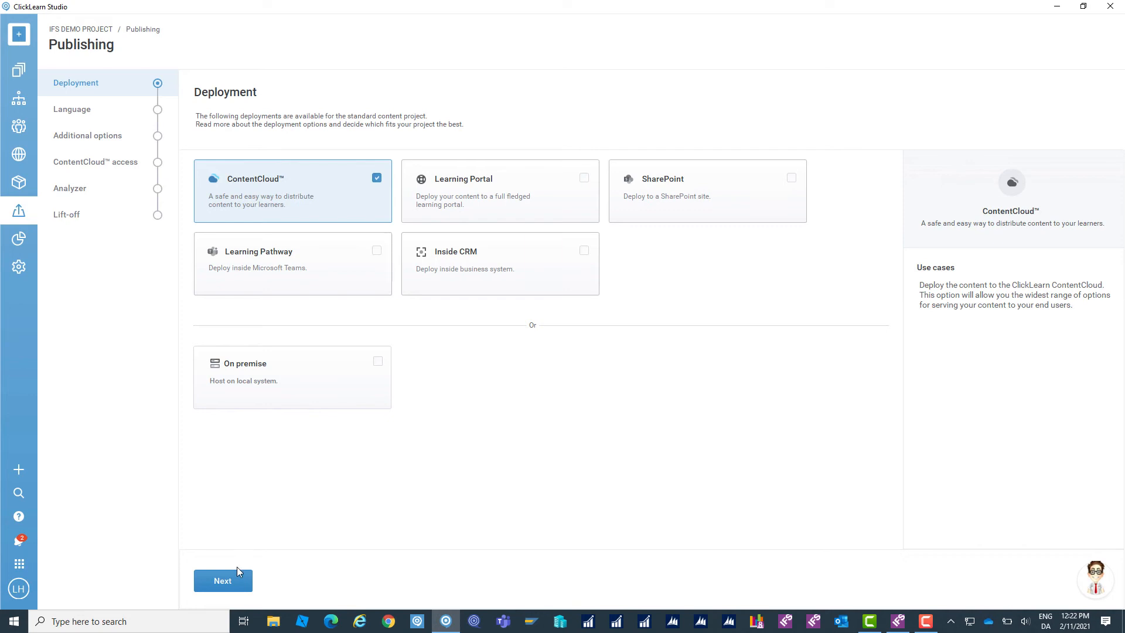
left_click(235, 584)
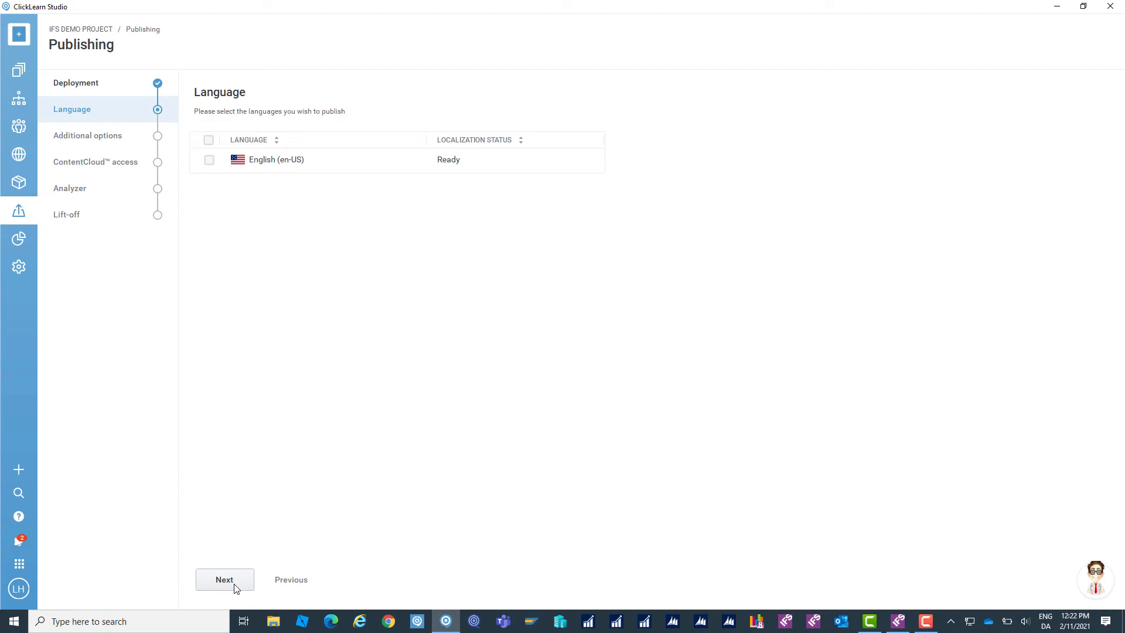
left_click(208, 161)
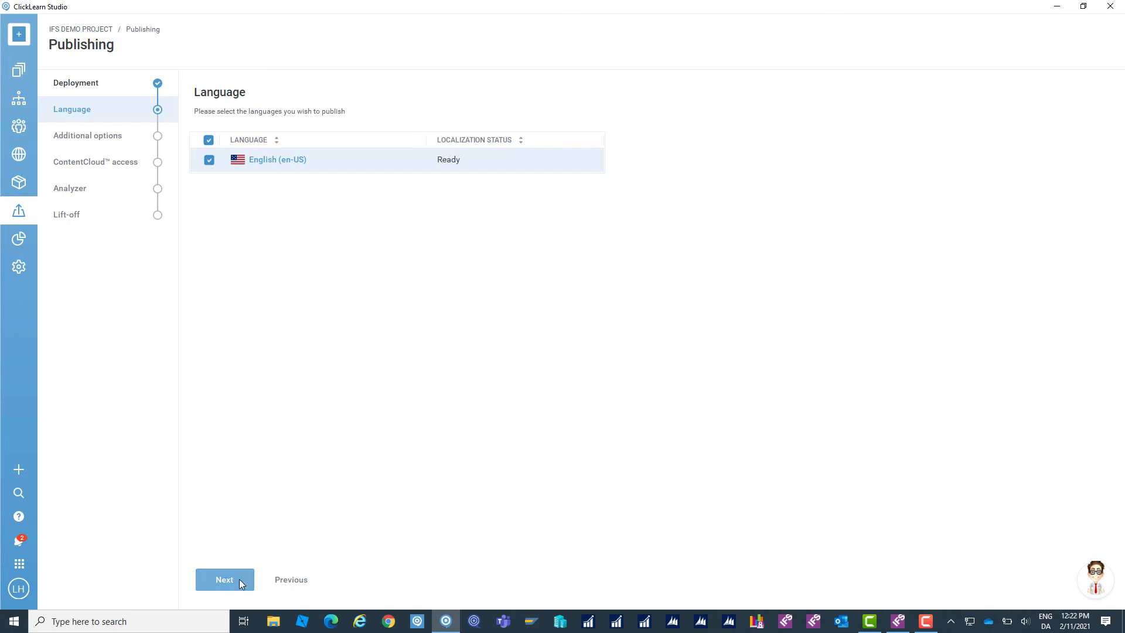
left_click(239, 580)
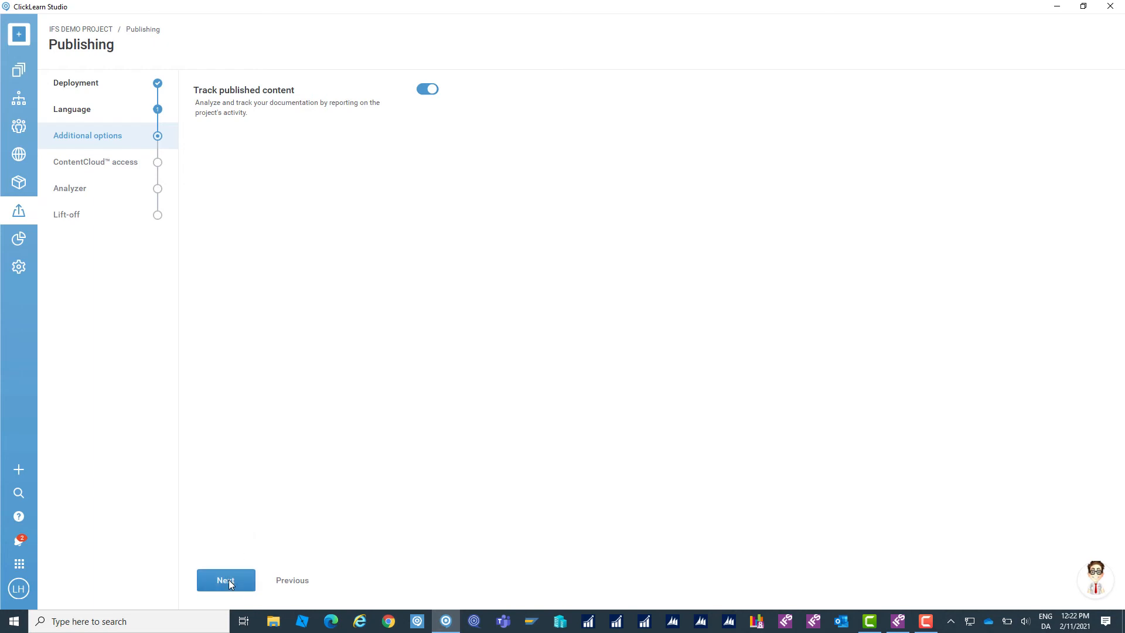
left_click(228, 582)
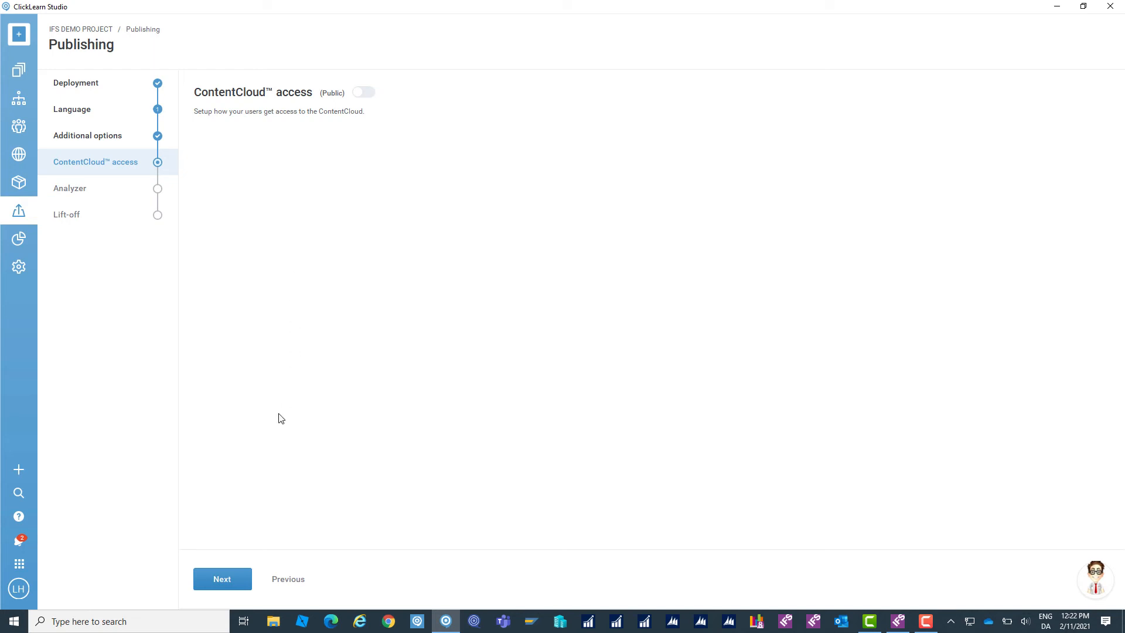
left_click(228, 580)
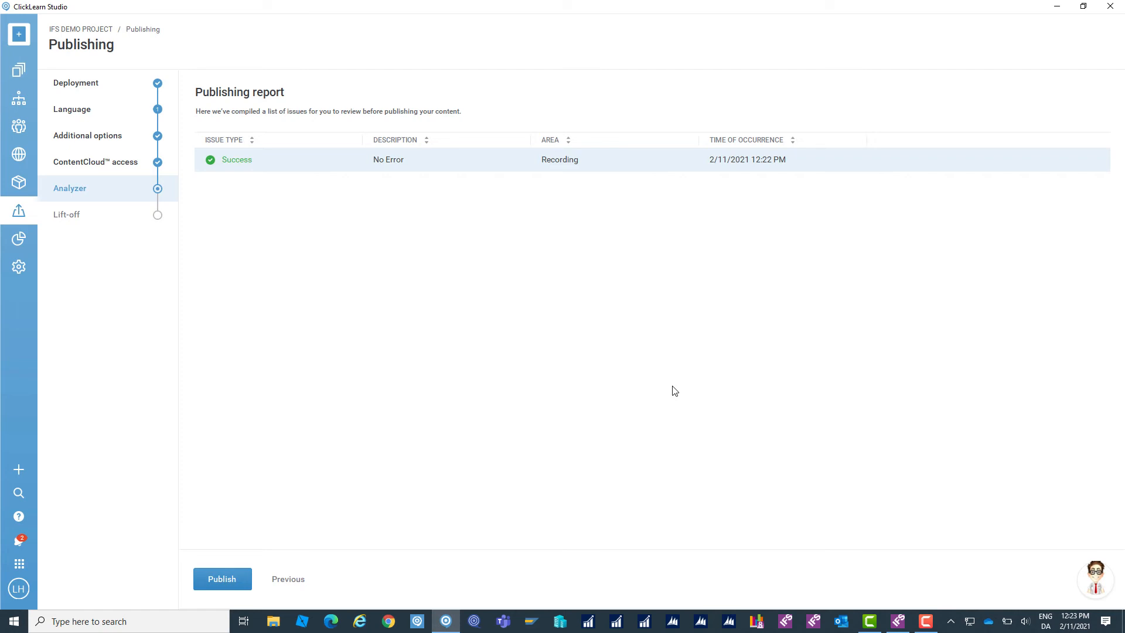
Publish the project to ContentCloud and copy the link for the English (en-US) version.
left_click(237, 585)
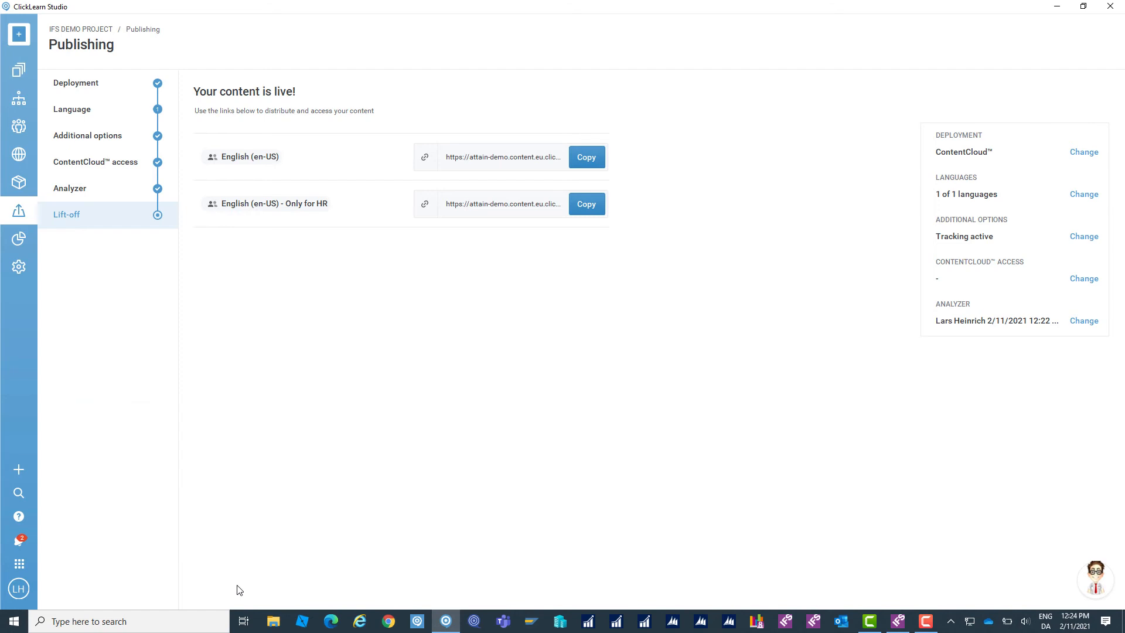
left_click(593, 157)
Open the copied portal link in a new incognito window of Google Chrome.
left_click(390, 622)
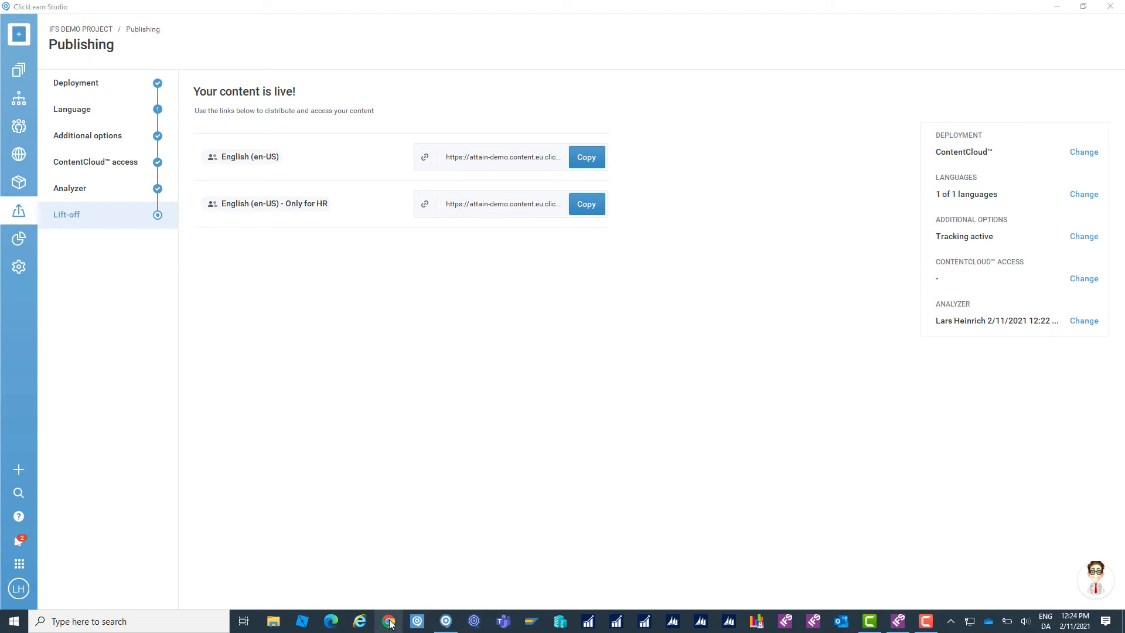
right_click(389, 623)
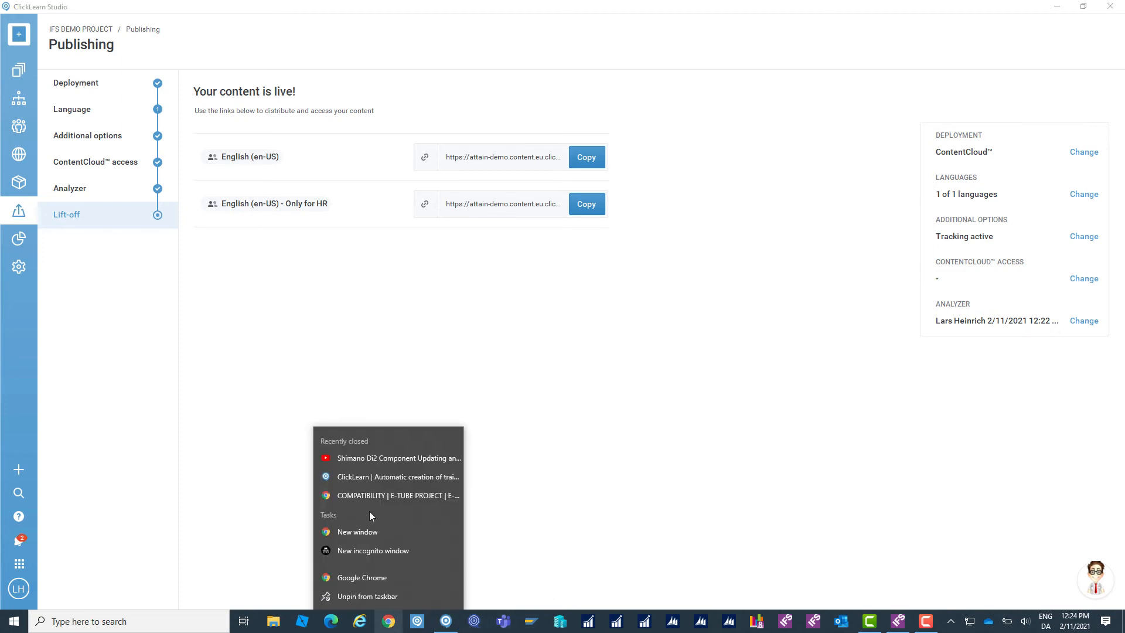
left_click(404, 554)
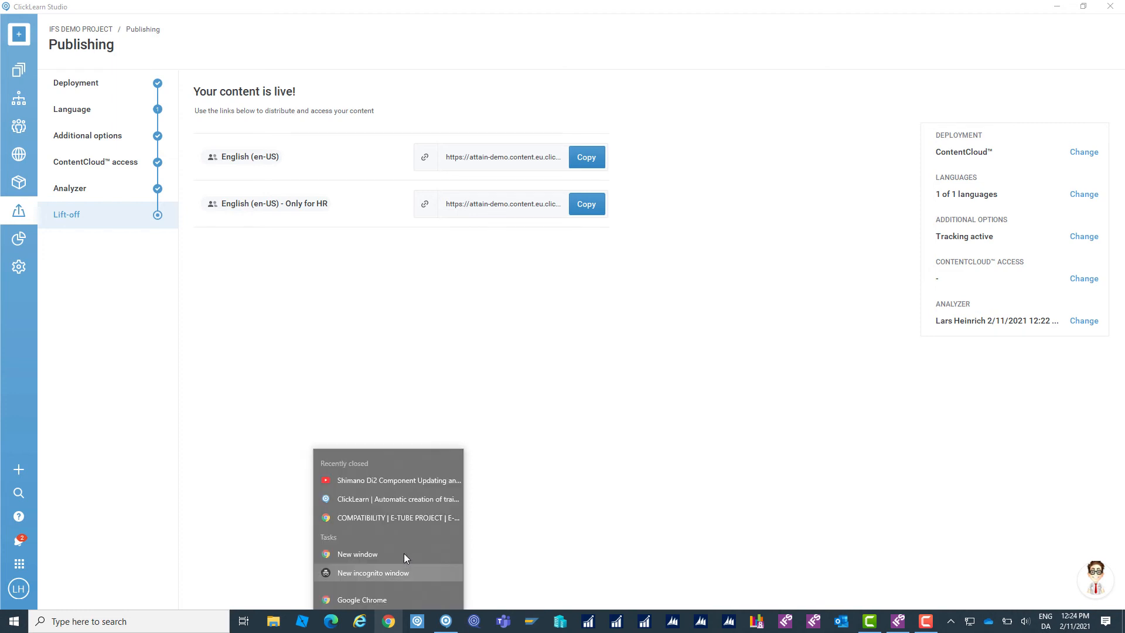
left_click(249, 30)
key("ctrl+v")
key("Return")
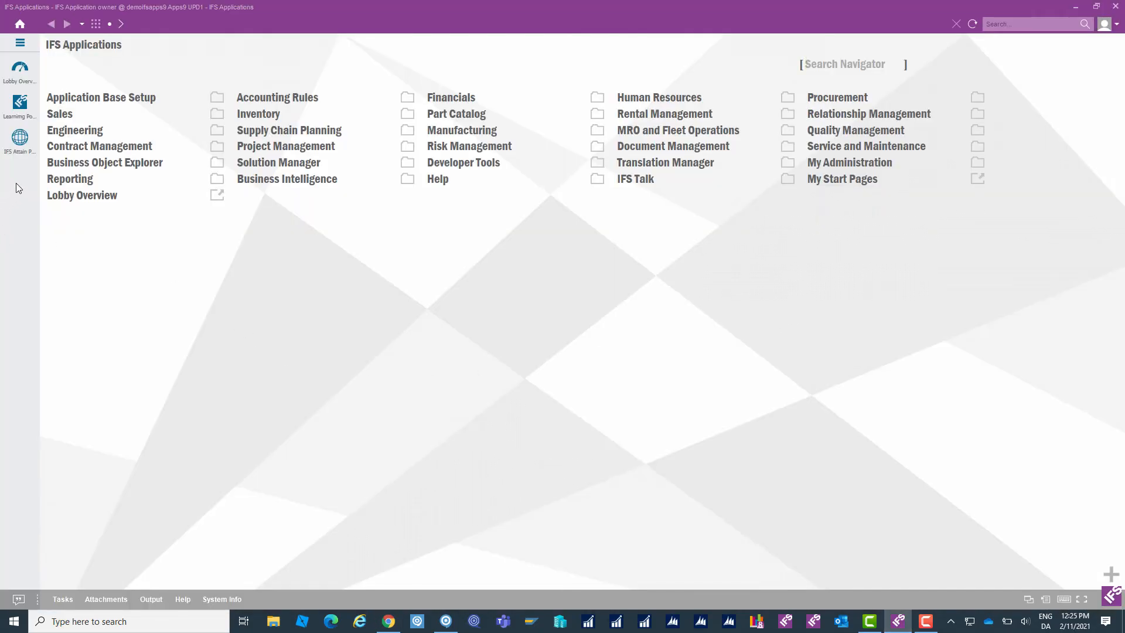
In IFS Applications, add an address shortcut titled New Learning Portal that points to the copied IFS DEMO PROJECT link.
right_click(16, 184)
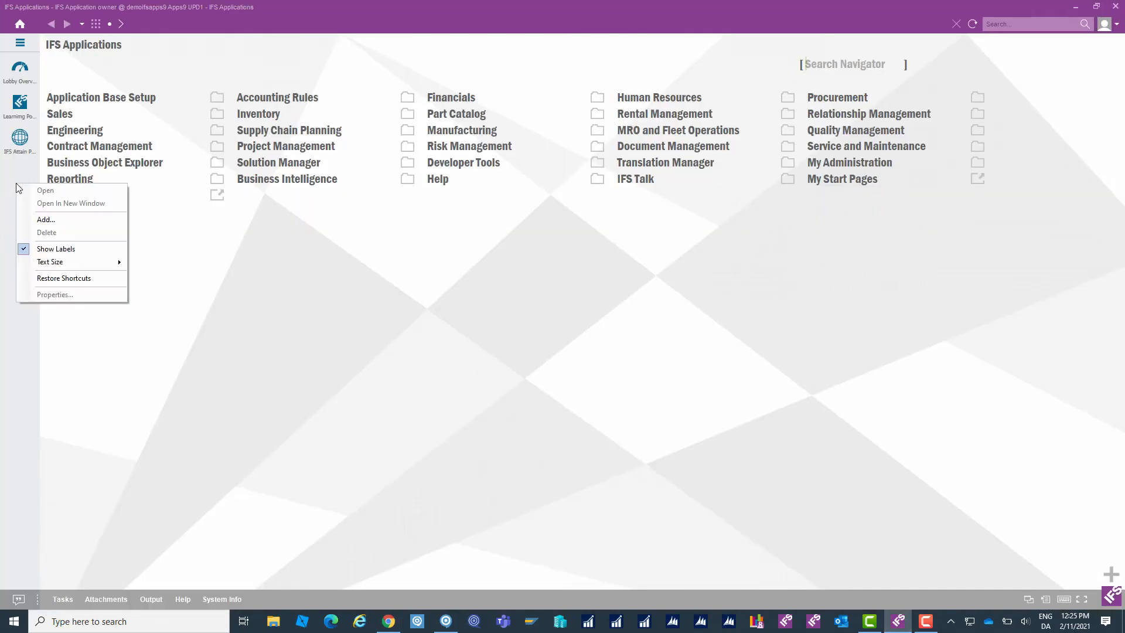
left_click(62, 220)
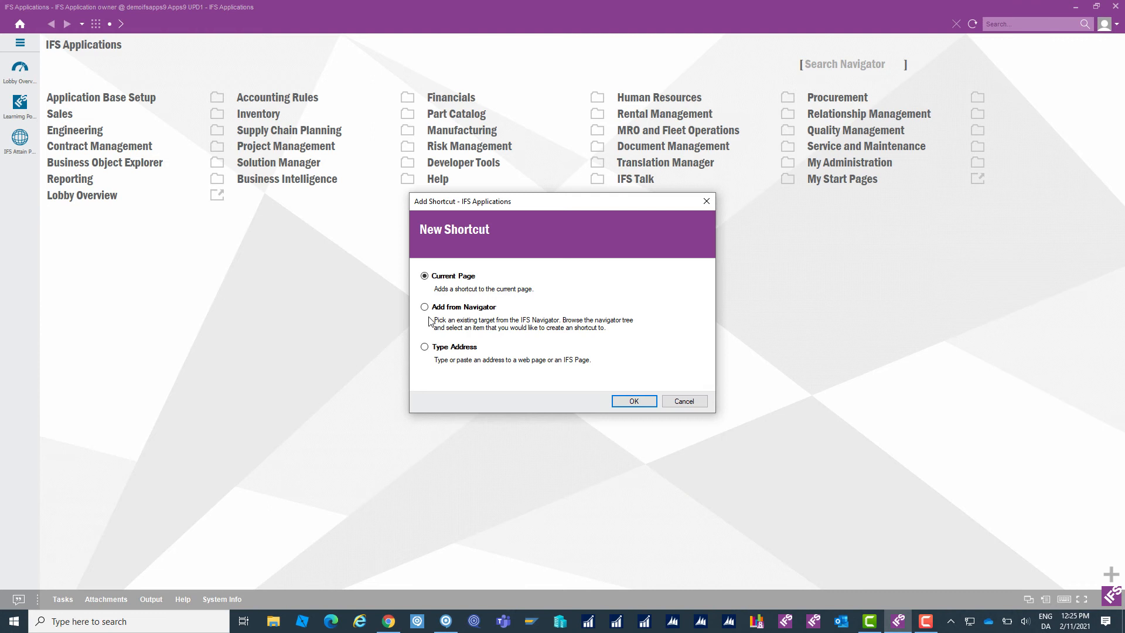
left_click(448, 347)
left_click(649, 401)
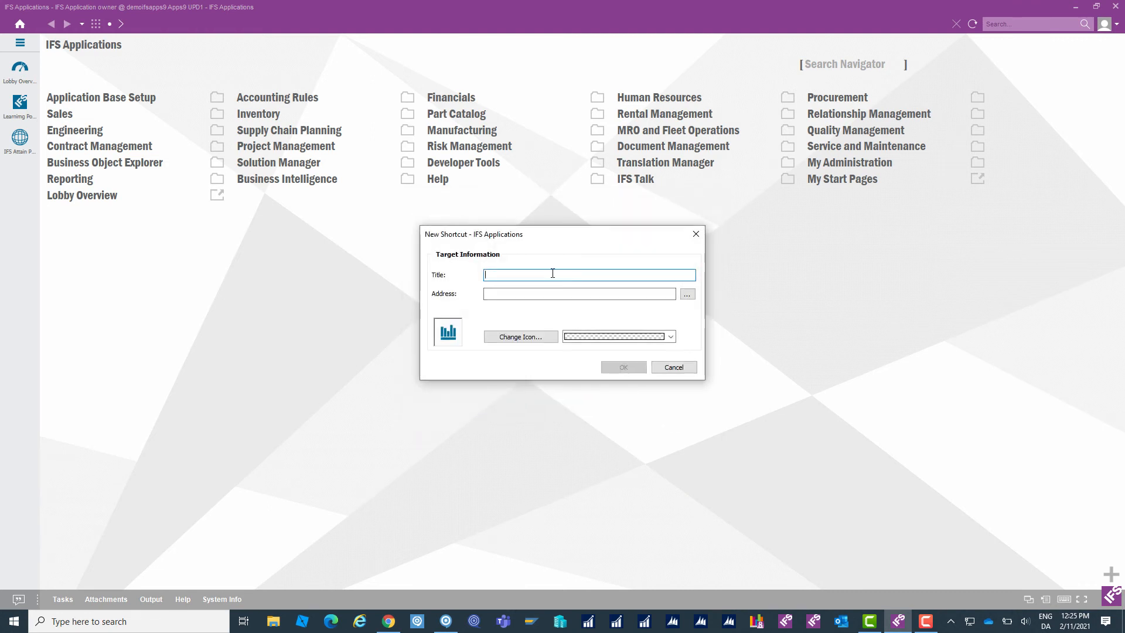
type("New Learning Portal")
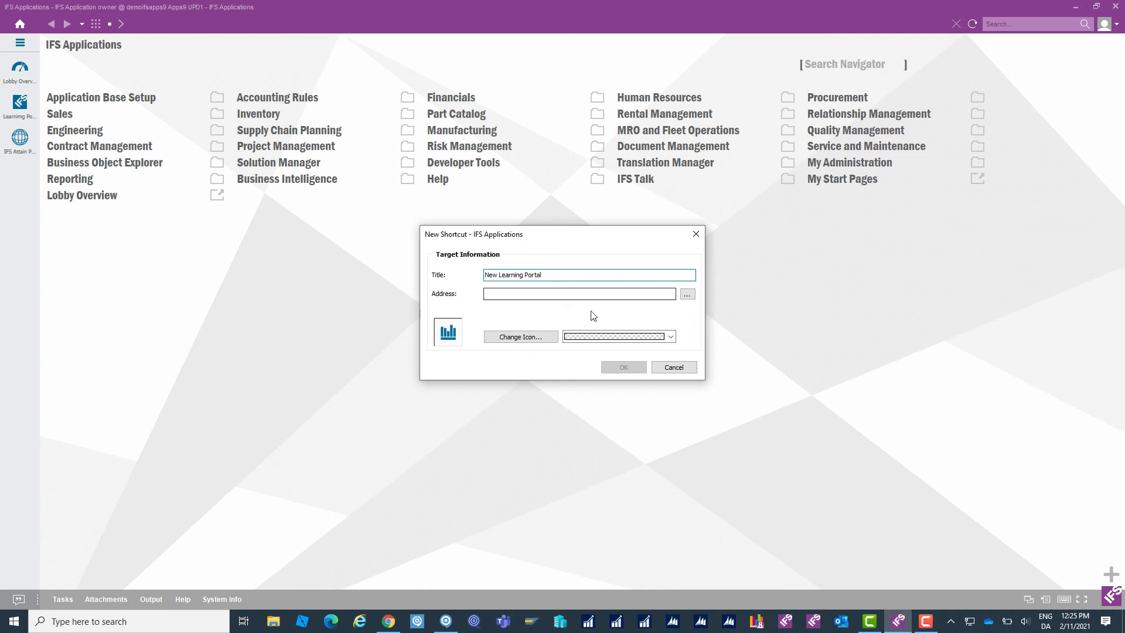
left_click(604, 294)
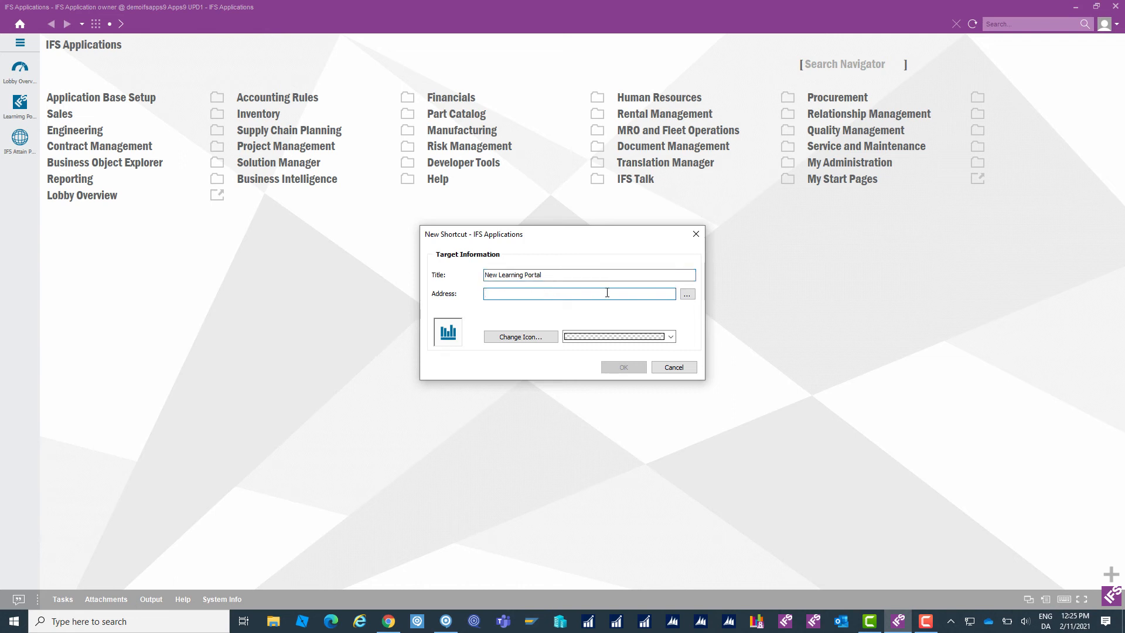
key("ctrl+v")
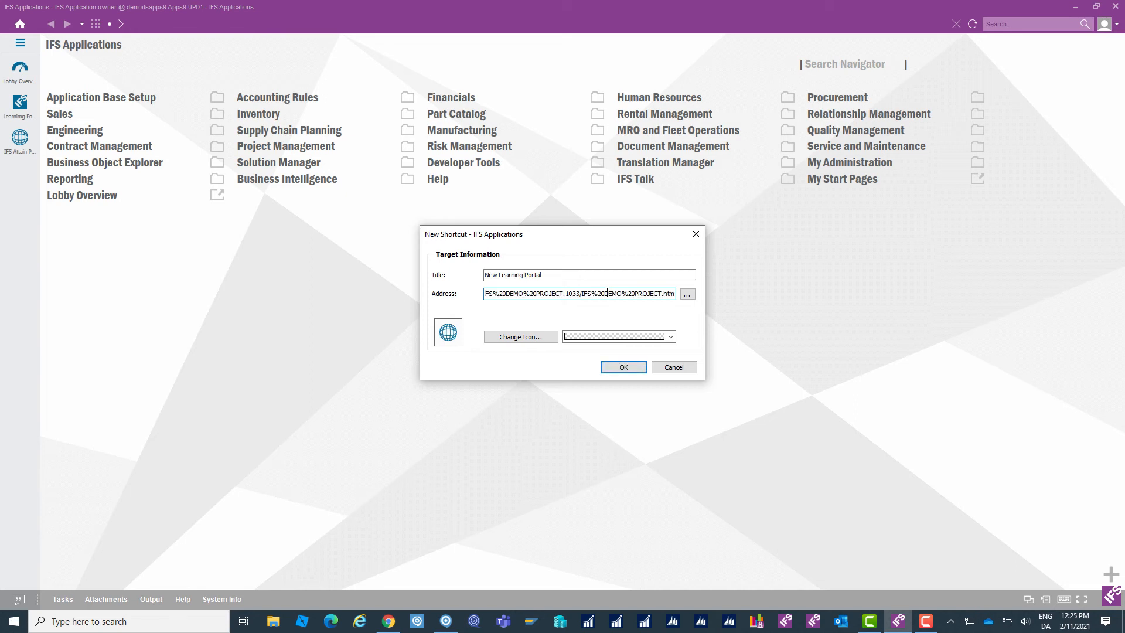
left_click(625, 368)
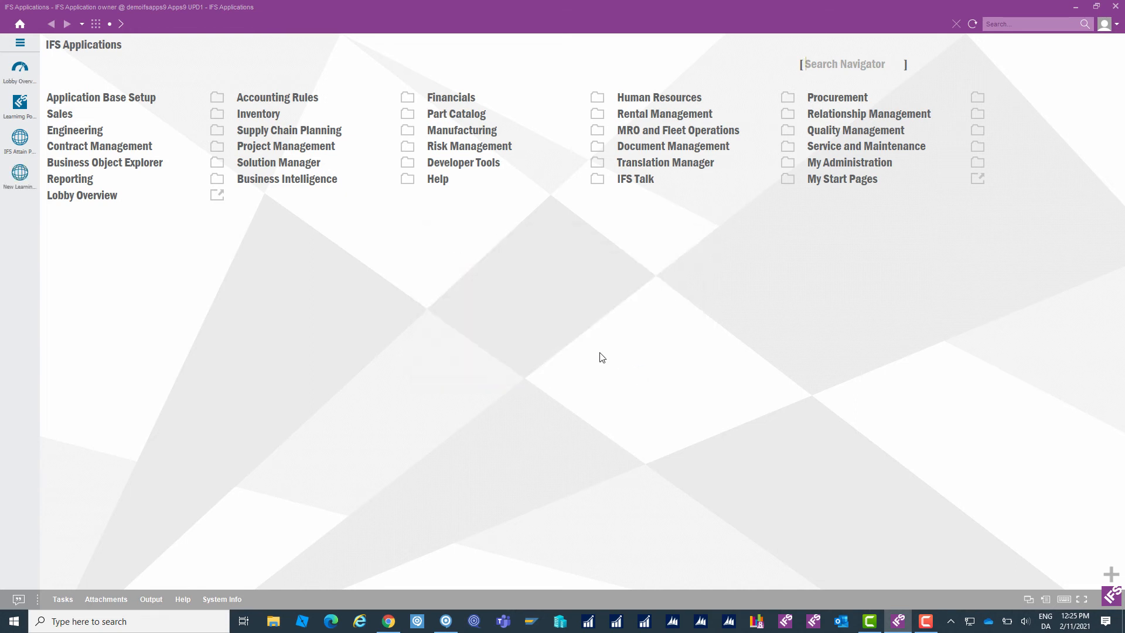
Launch the New Learning Portal shortcut and open the Validate Account Information guide in its HR section.
left_click(22, 185)
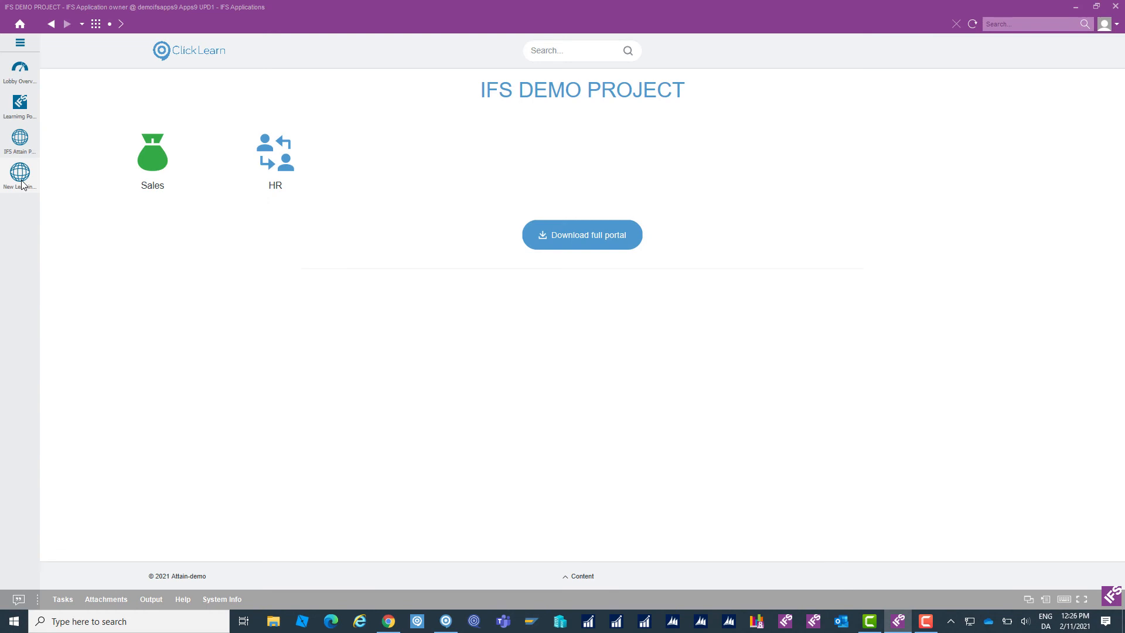
left_click(278, 179)
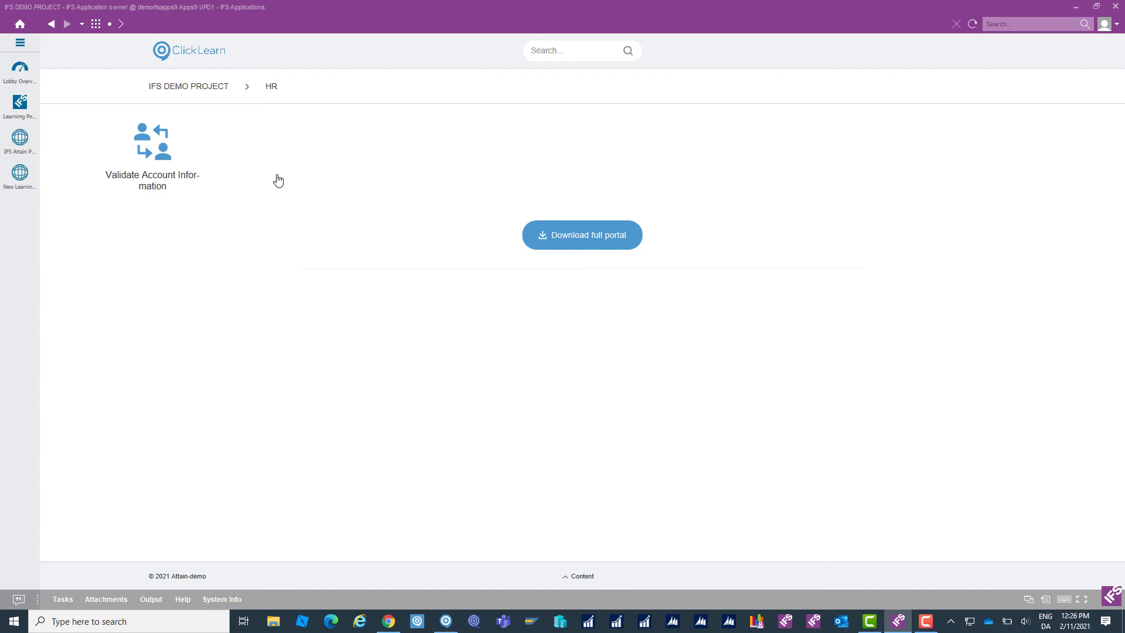
left_click(154, 160)
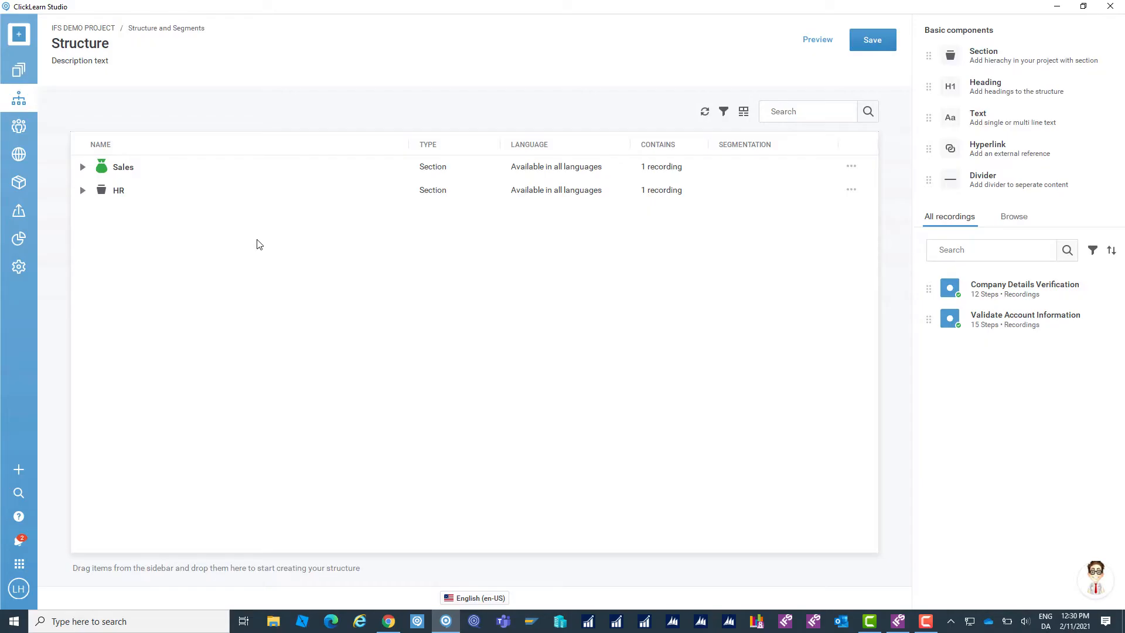
In ClickLearn Studio's project settings, add German (de-DE) as a publication language.
left_click(20, 269)
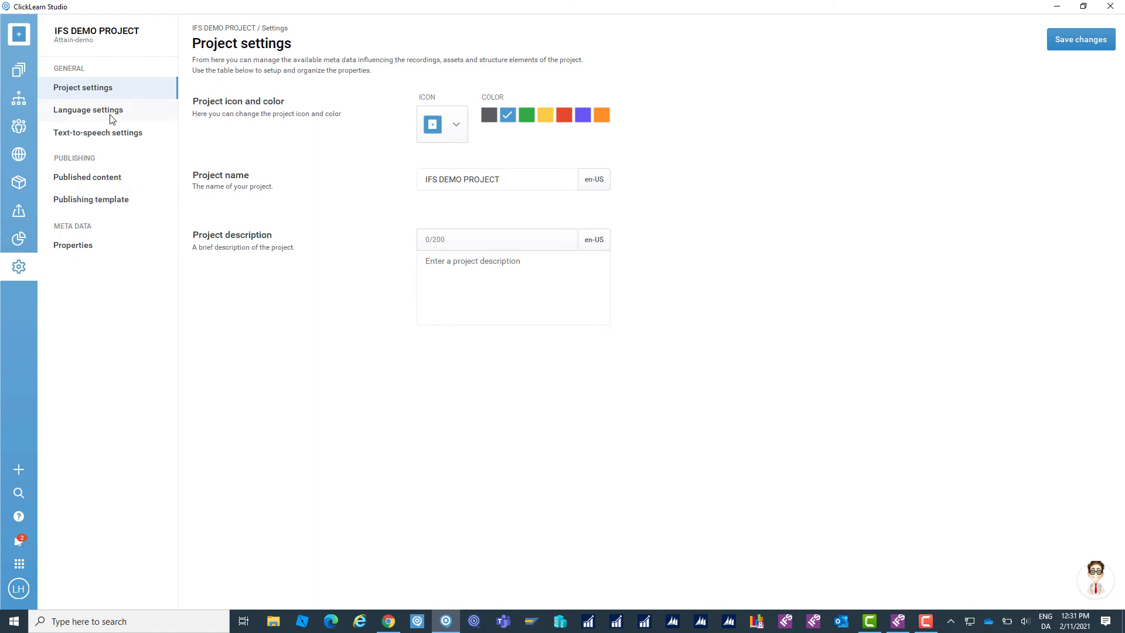
left_click(111, 118)
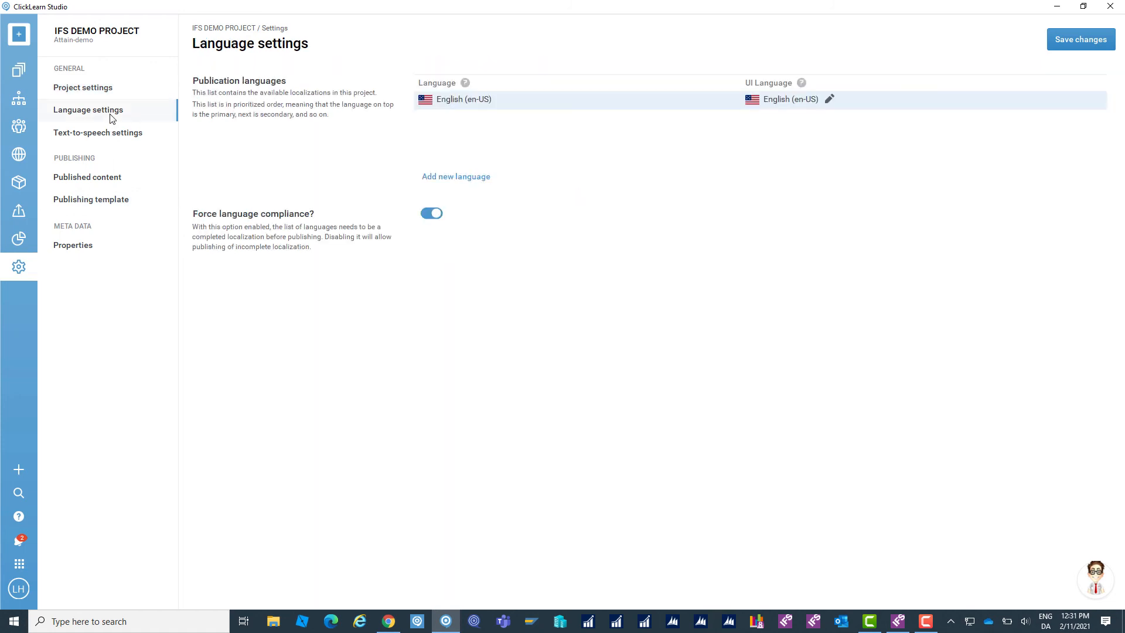
left_click(475, 178)
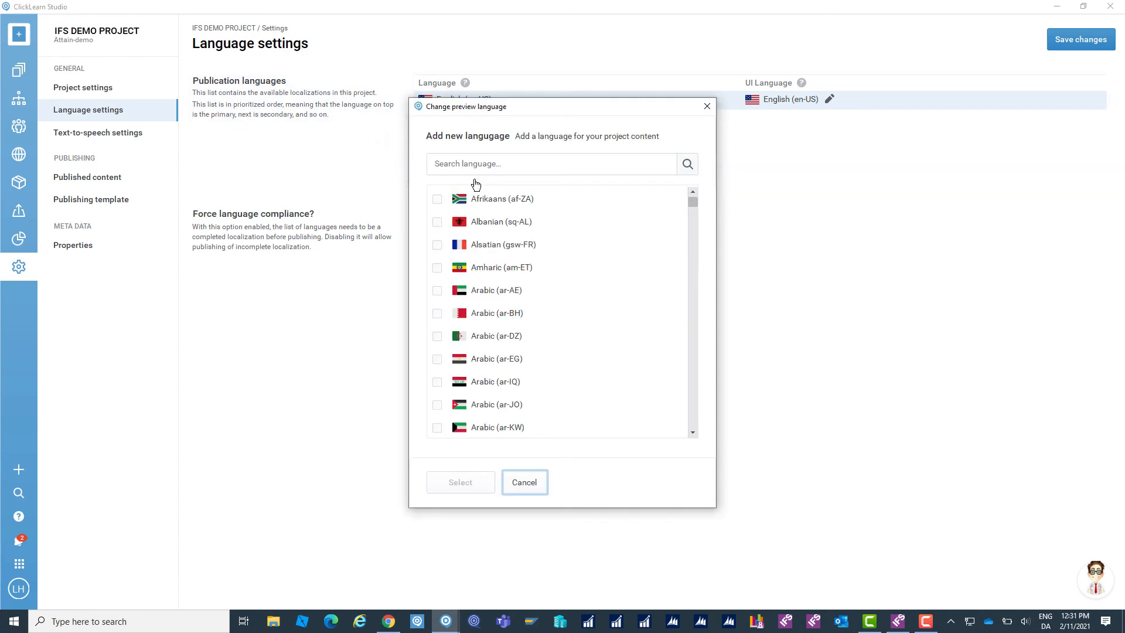
scroll(574, 238, "down", 6)
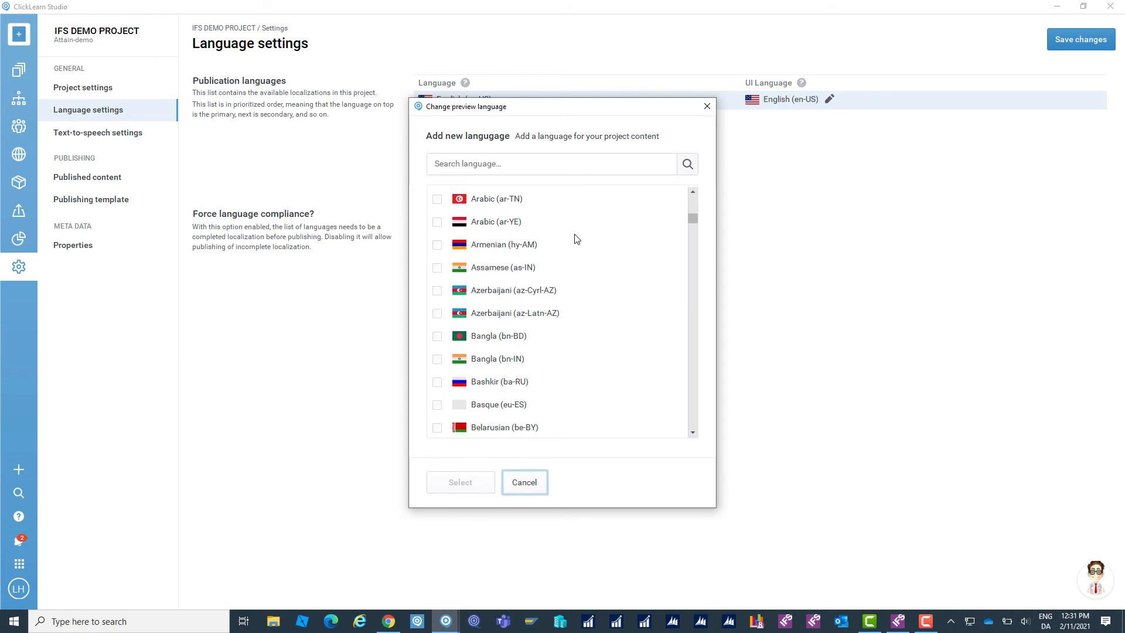
scroll(577, 240, "down", 6)
left_click(586, 165)
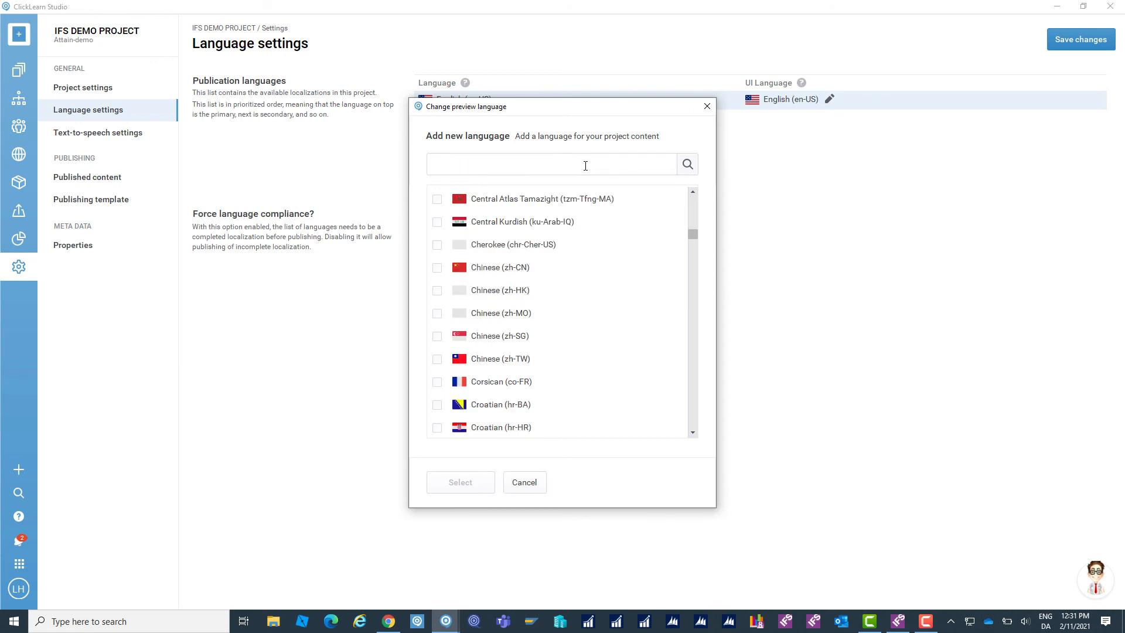
type("ger")
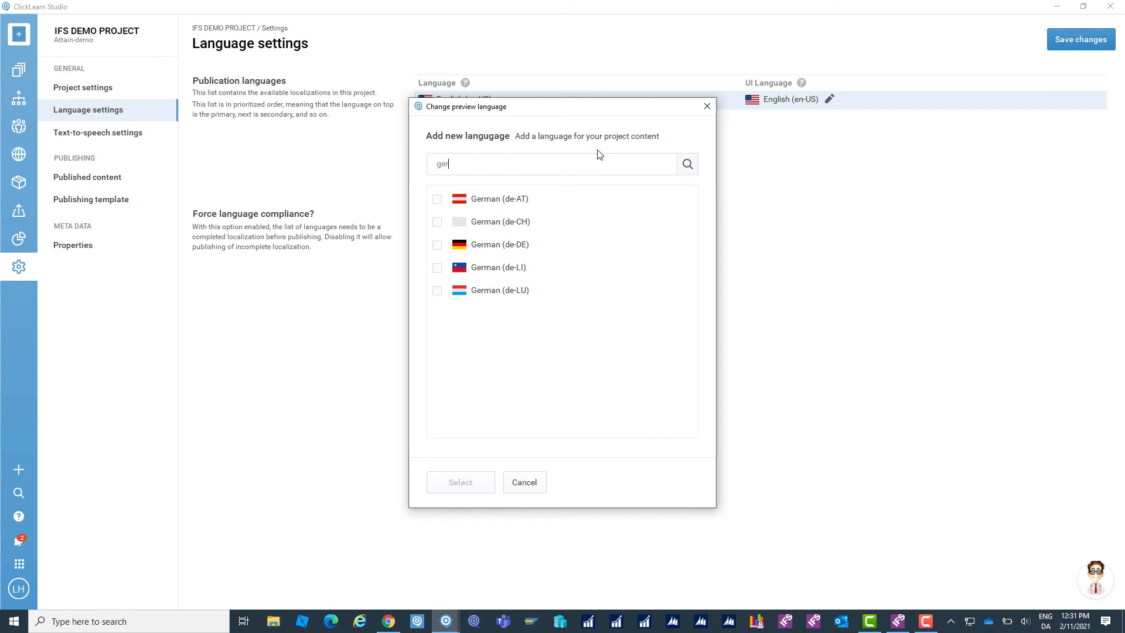
left_click(437, 251)
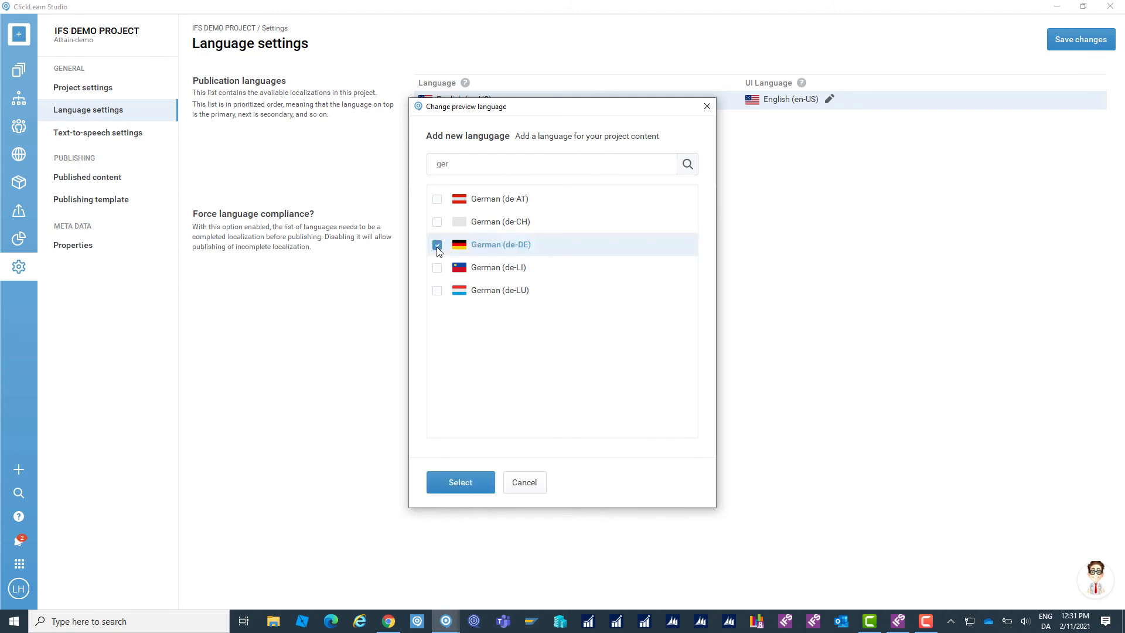
left_click(460, 480)
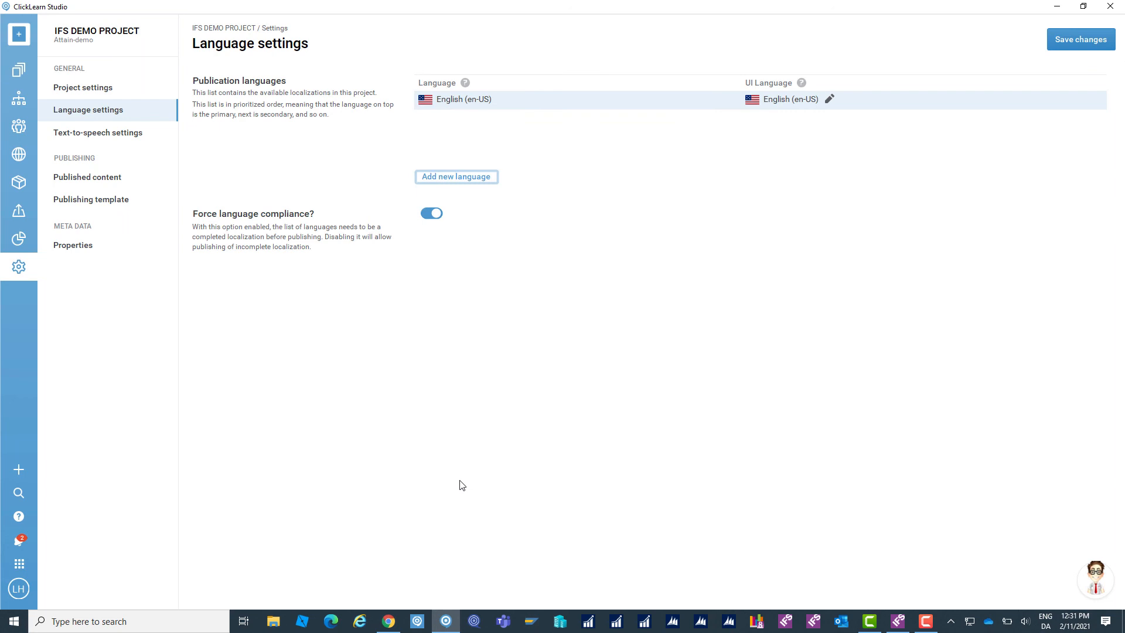
Add Spanish (es-ES) to the project's publication languages.
left_click(473, 178)
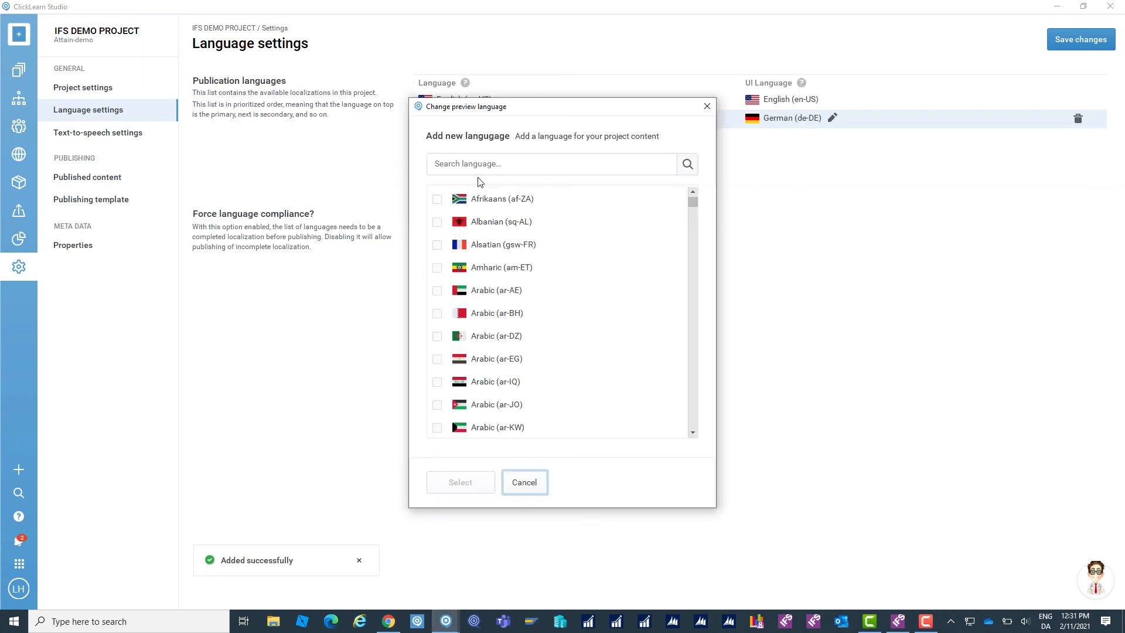
type("Spa")
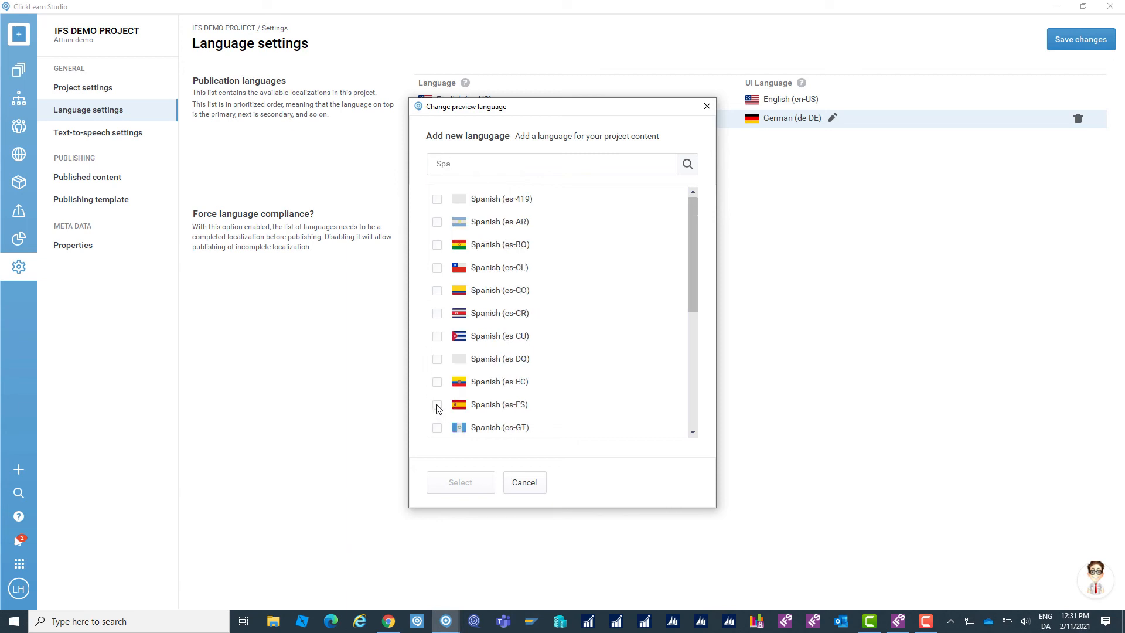
left_click(437, 405)
left_click(463, 482)
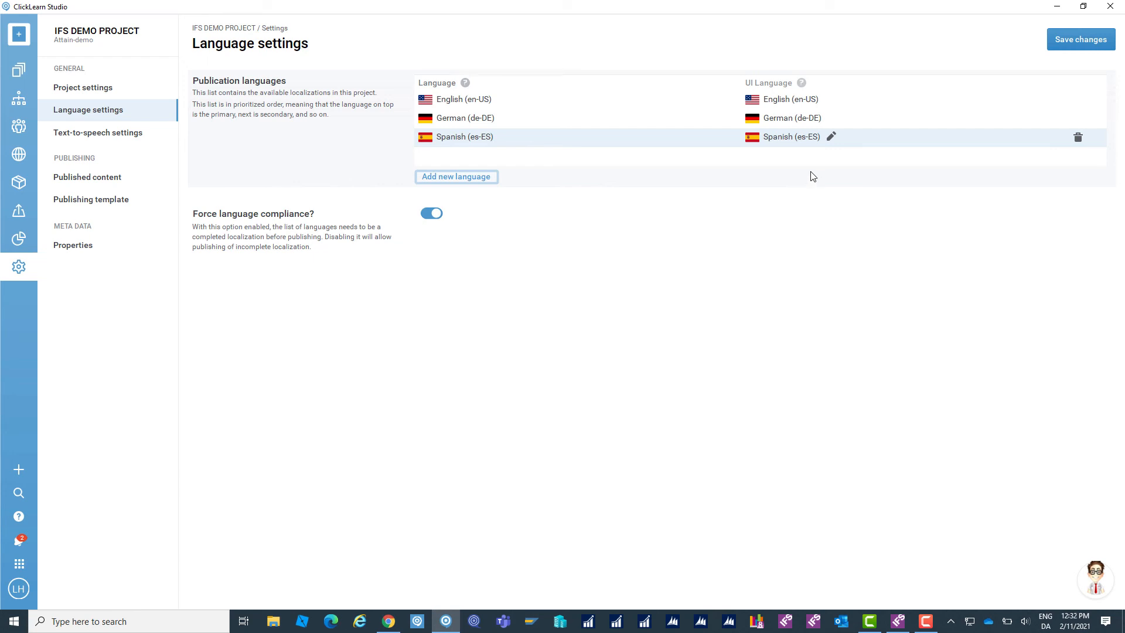
Set the UI language for Spanish (es-ES) to English (en-US) and save the language settings.
left_click(832, 139)
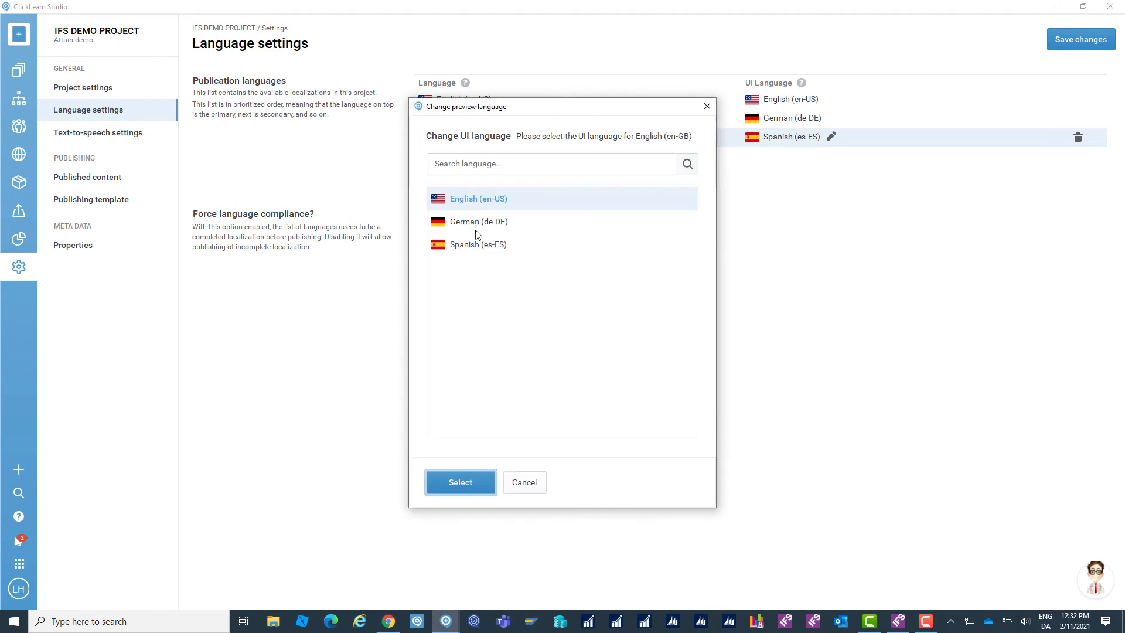
left_click(477, 478)
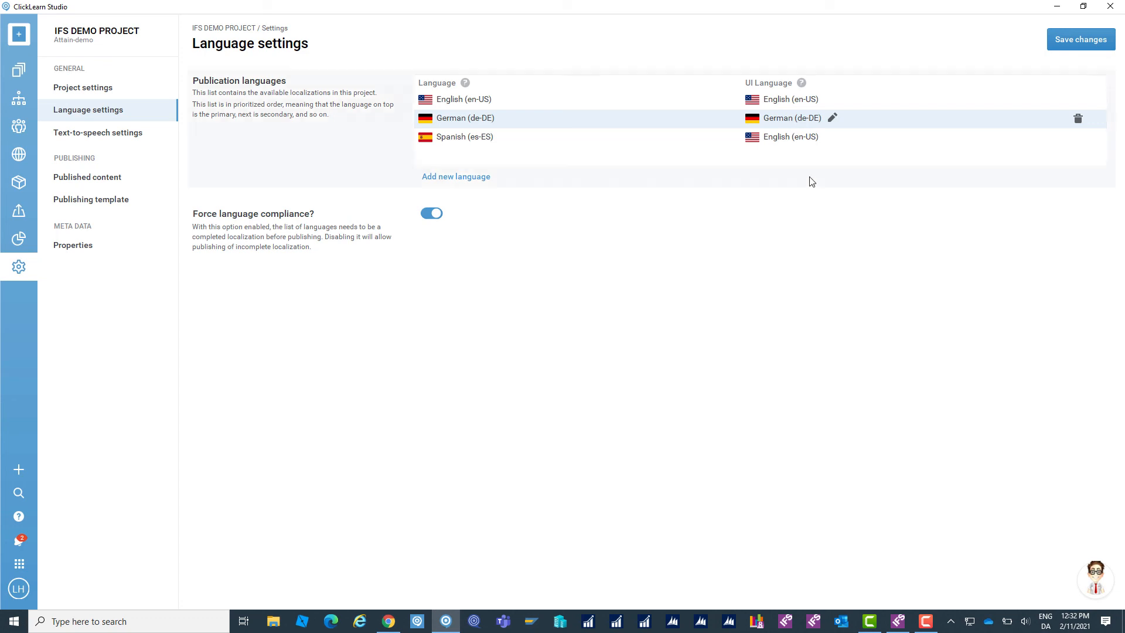
left_click(1063, 46)
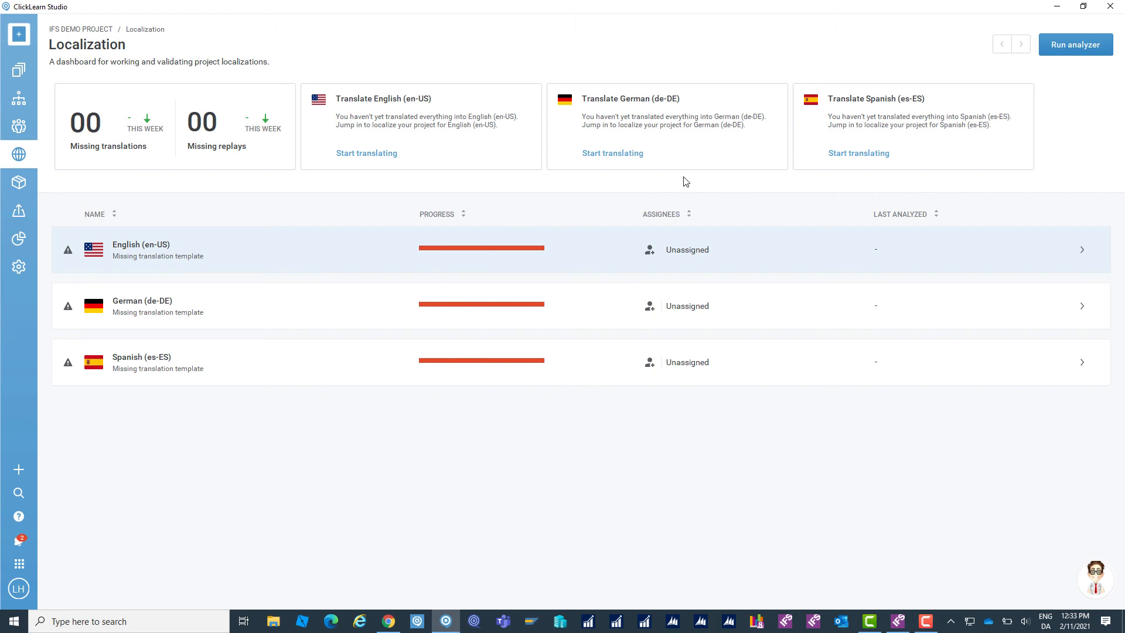
Run the localization analyzer and open the Structure localization for German (de-DE).
left_click(1090, 46)
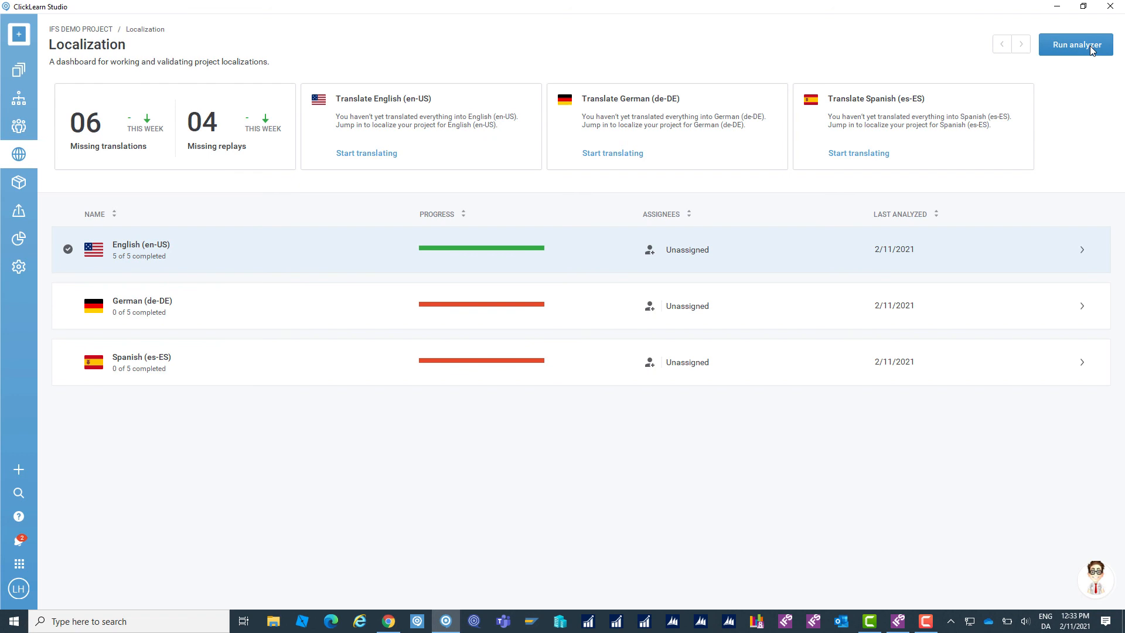
left_click(1082, 310)
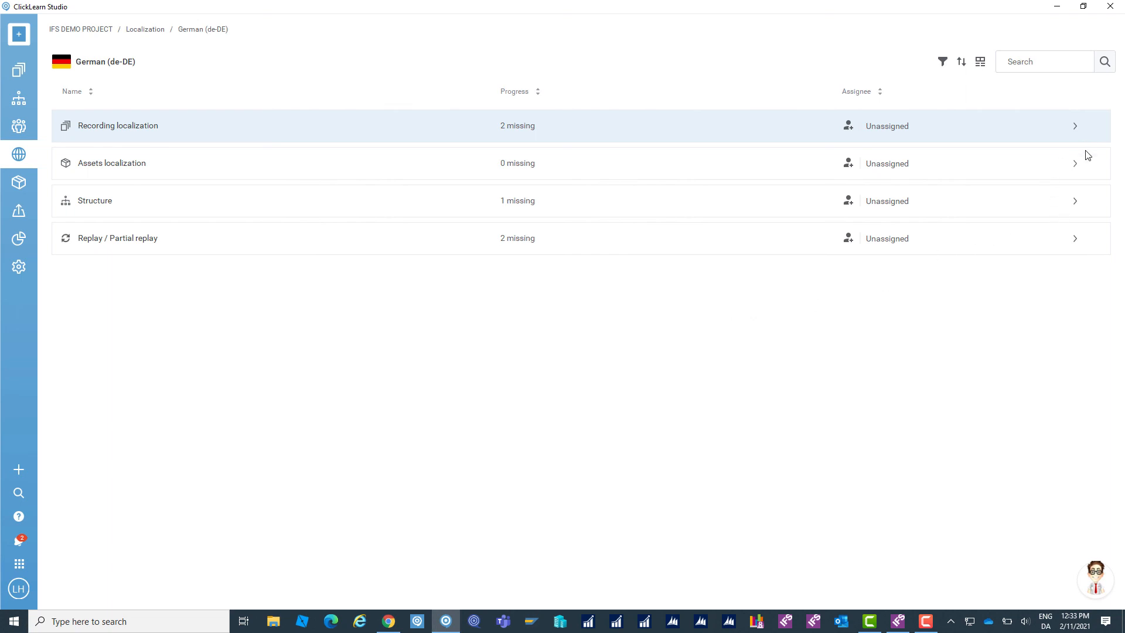
left_click(1077, 202)
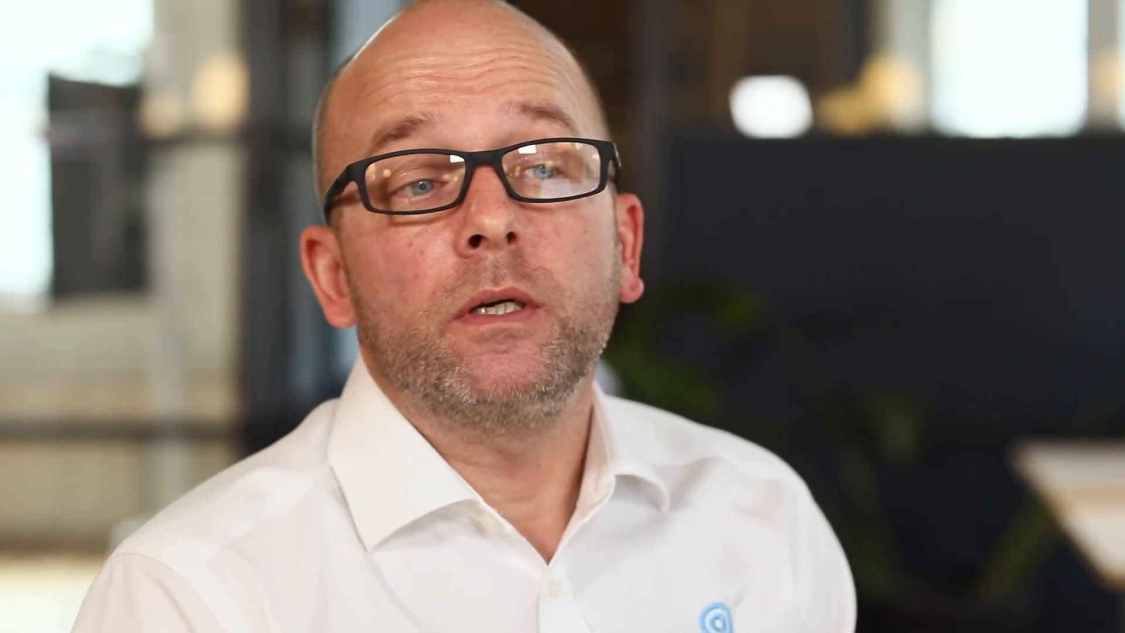